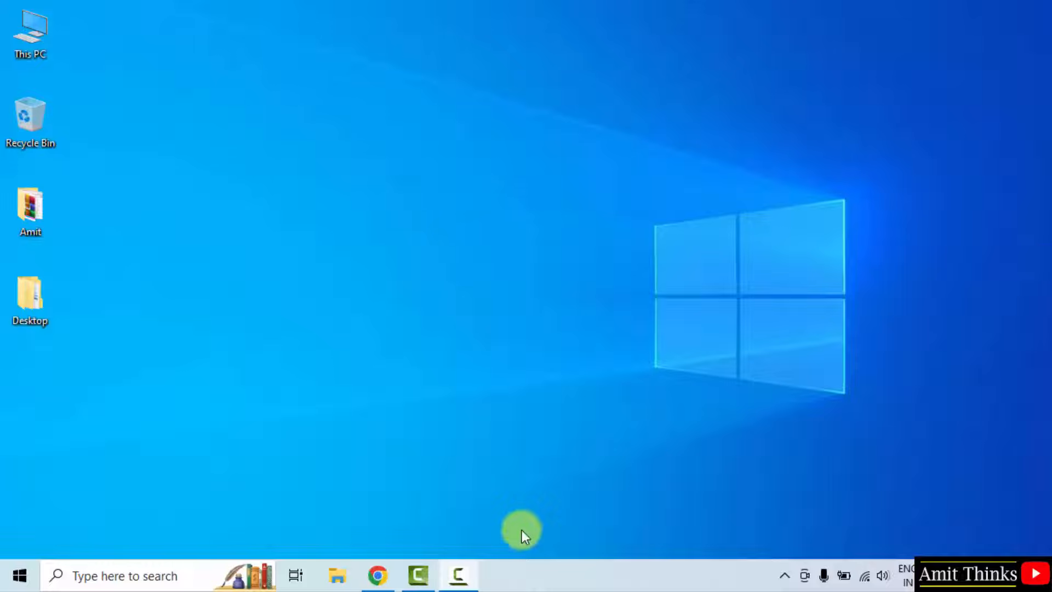
- Switch to Chrome, search Google for "eclipse" and open the official eclipse.org website
click(376, 574)
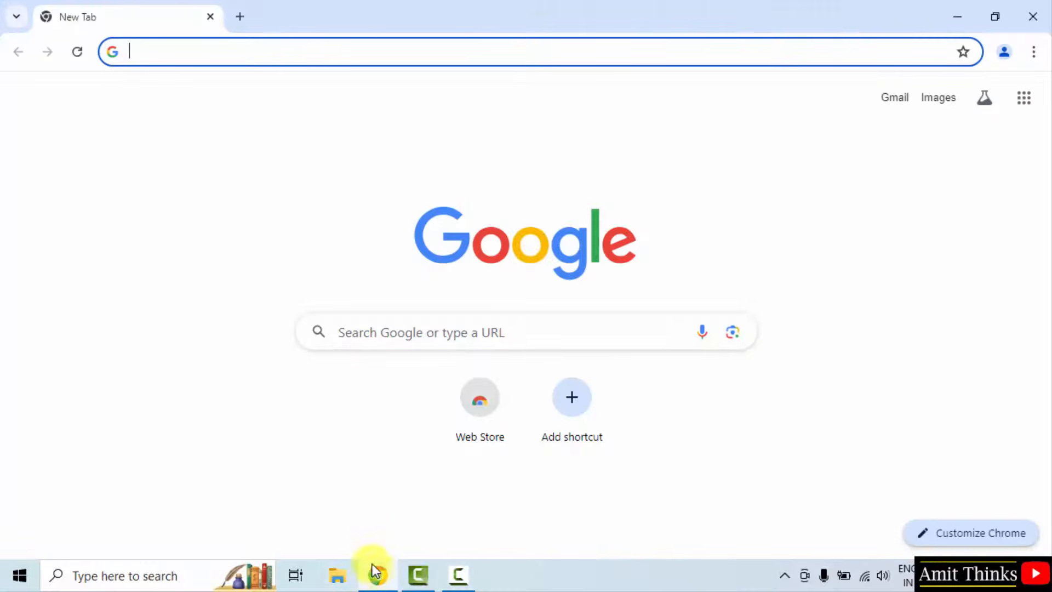
click(415, 324)
text(eclipse)
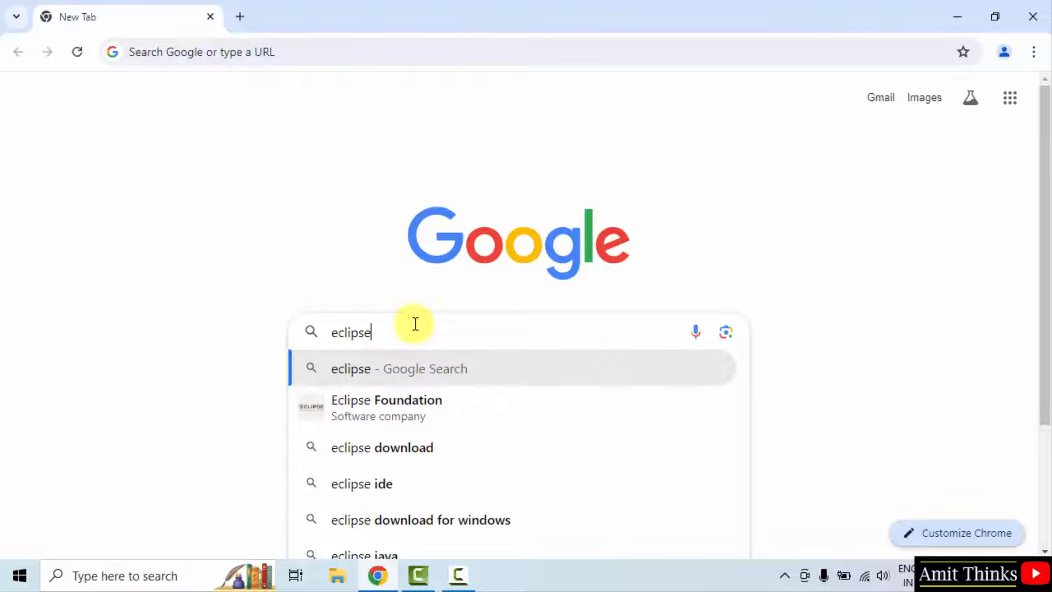
key(Return)
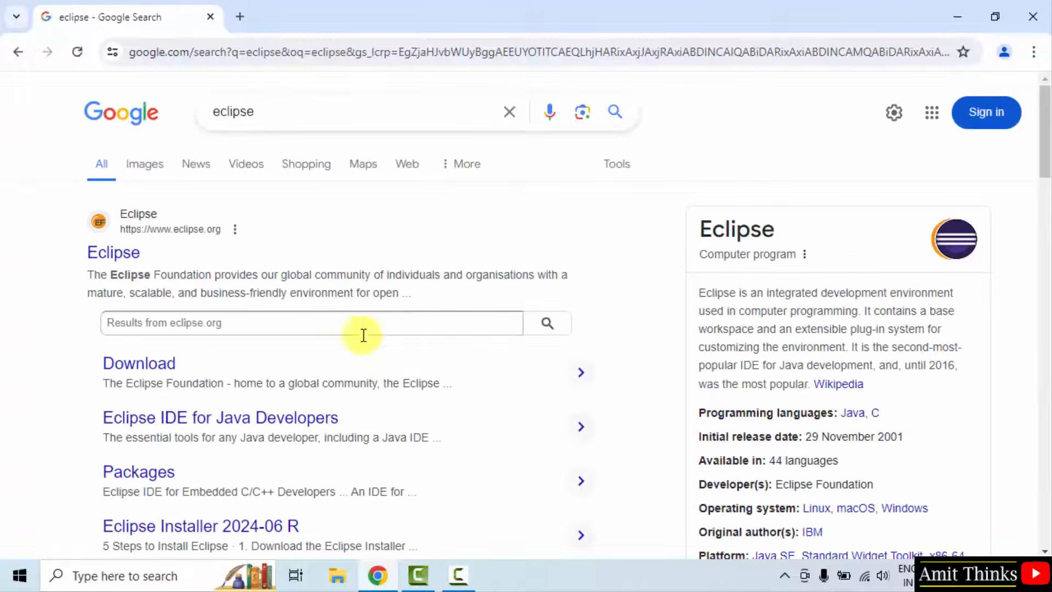
click(111, 260)
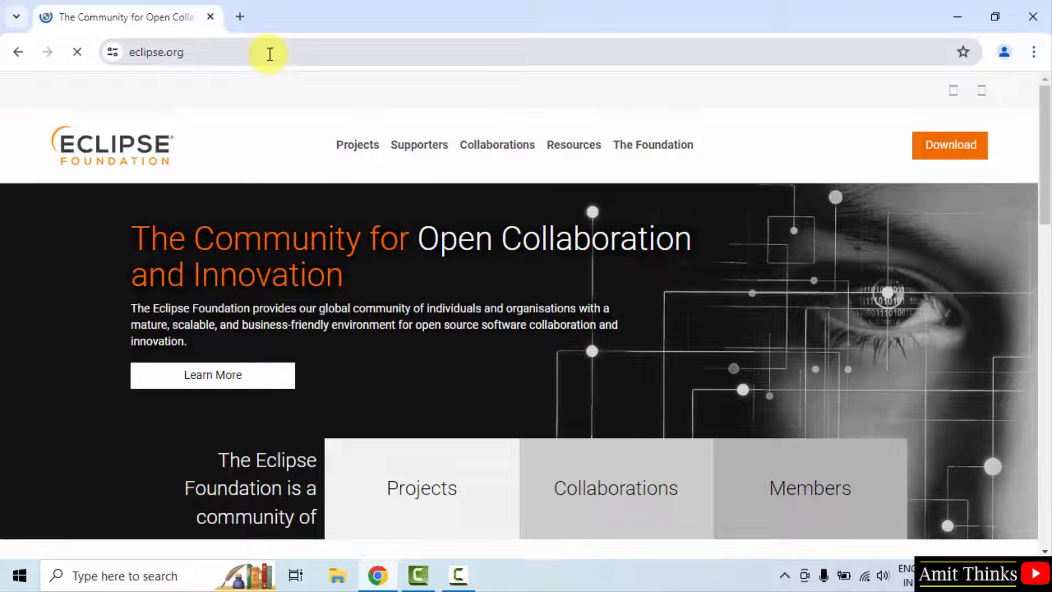
- Allow cookies on the Eclipse Foundation site and open its downloads page
click(270, 52)
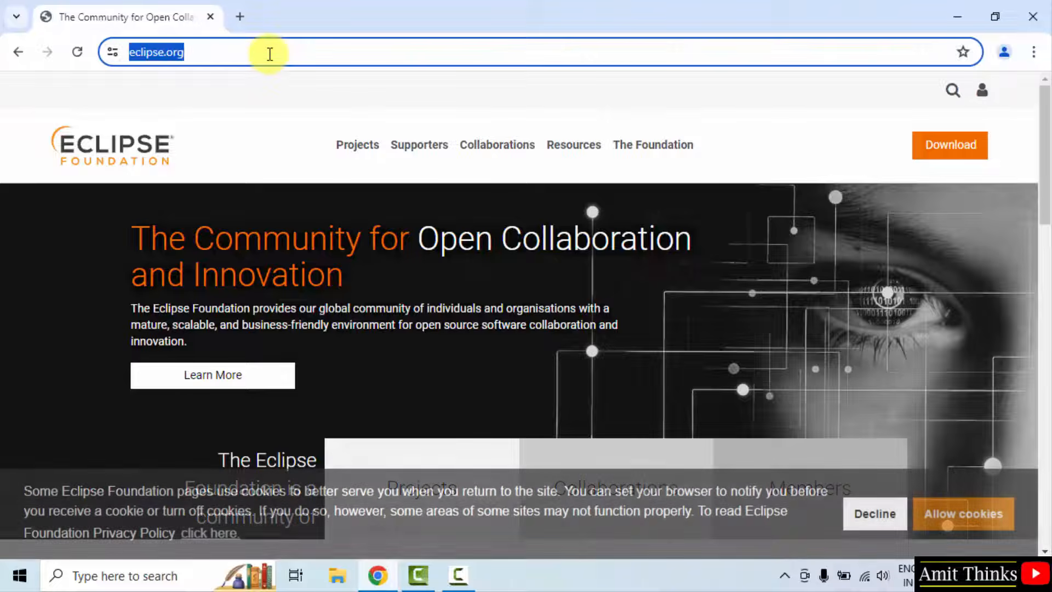
click(940, 512)
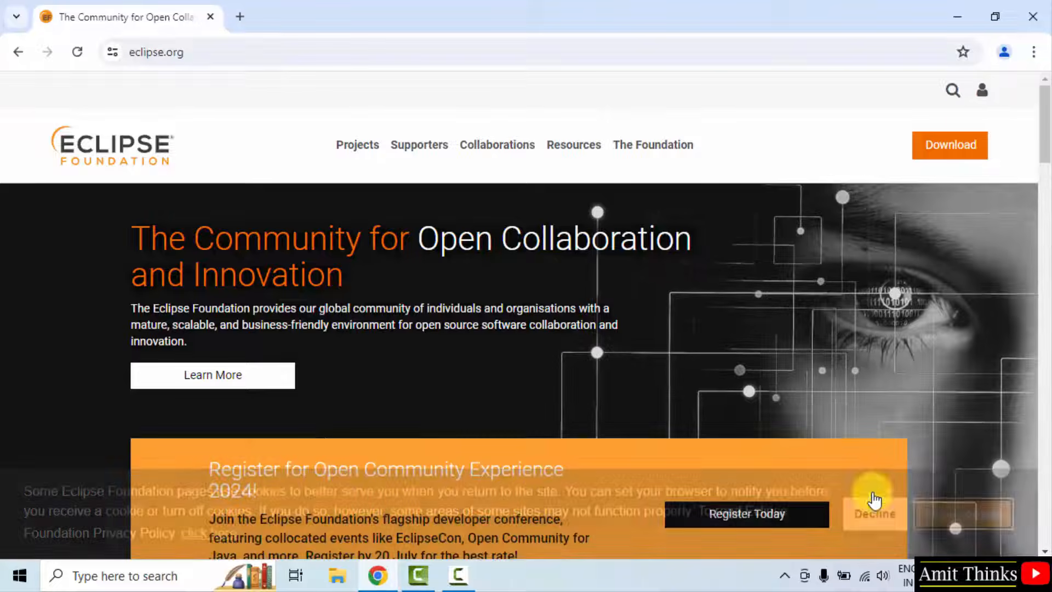
click(963, 158)
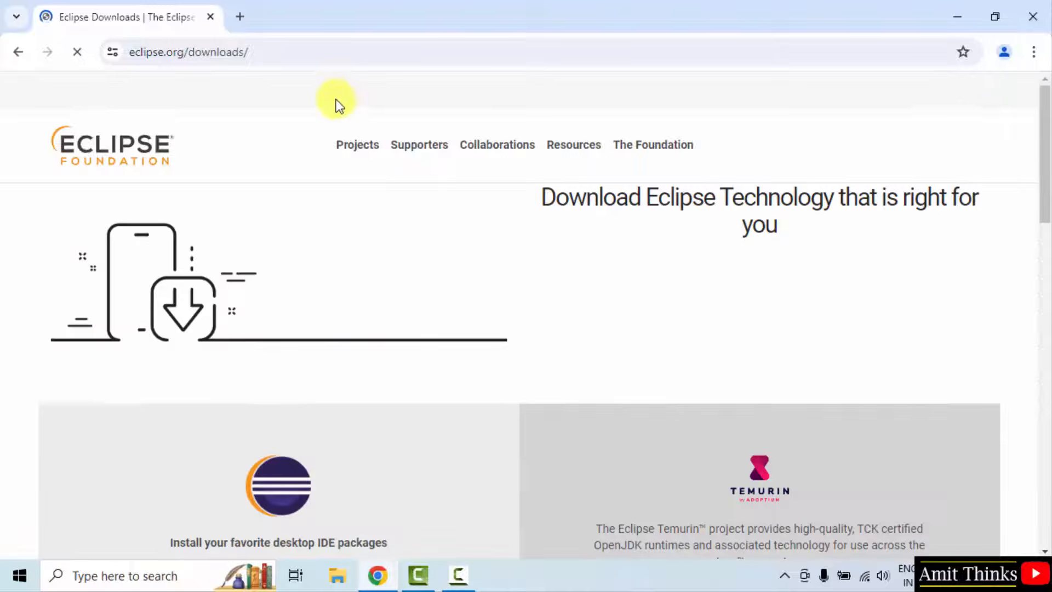
- Download the x86_64 desktop IDE installer, eclipse-inst-jre-win64.exe, from the offered mirror
scroll(476, 264, down, 5)
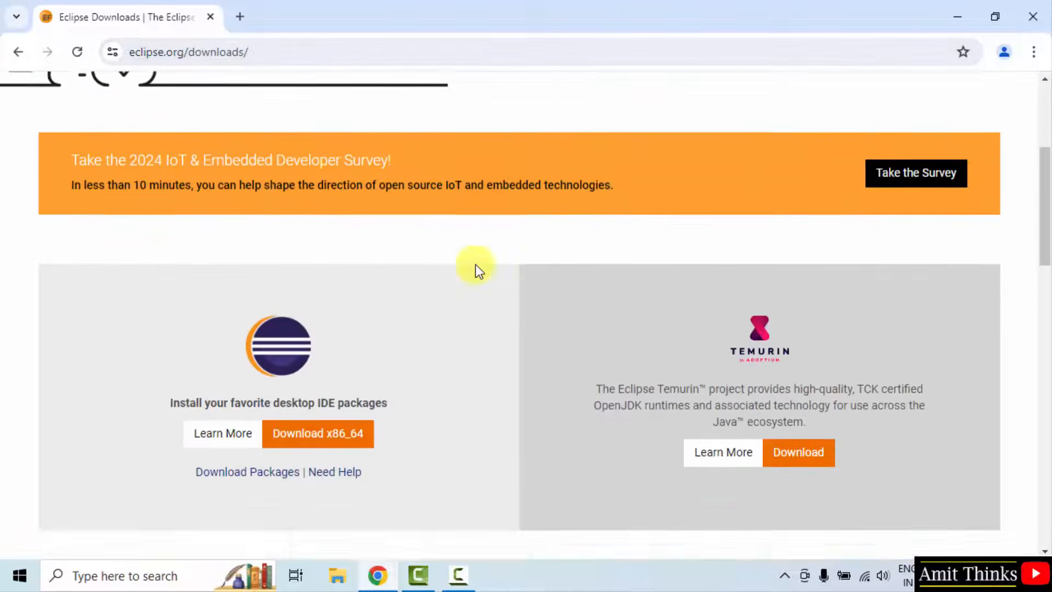
scroll(476, 264, down, 1)
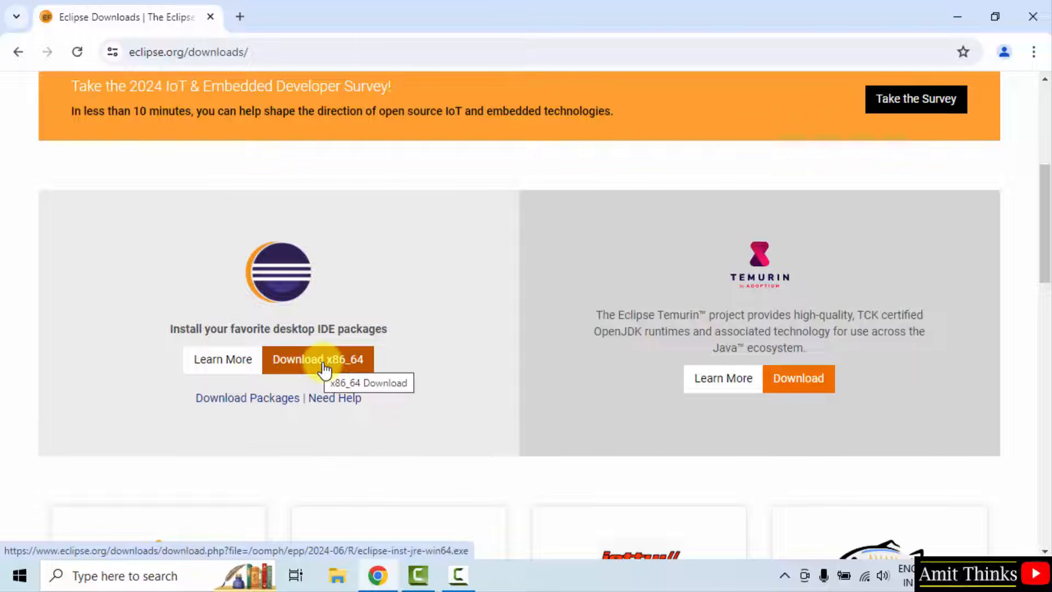
click(325, 371)
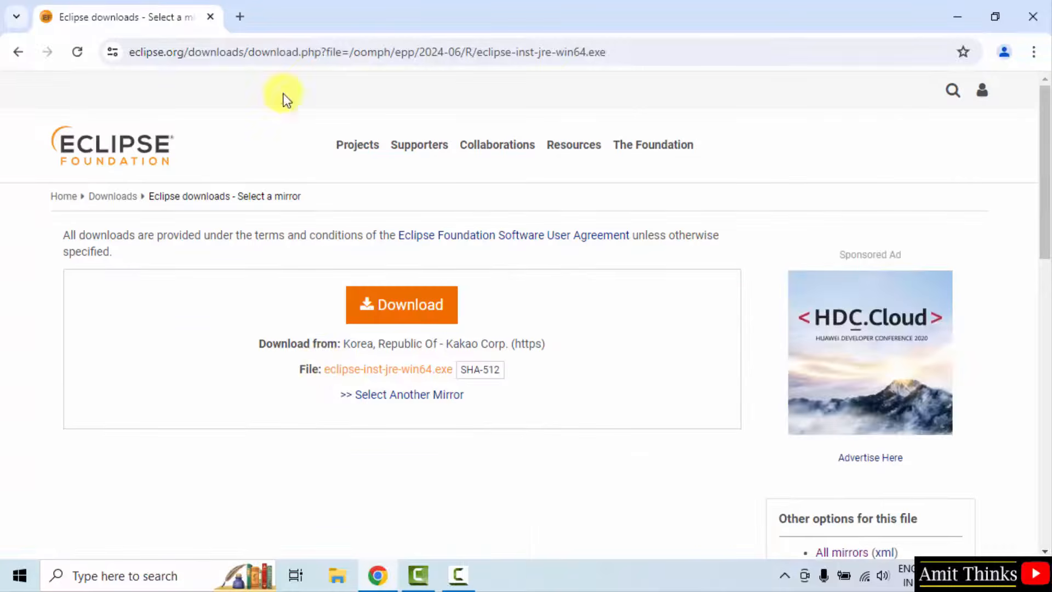
click(404, 372)
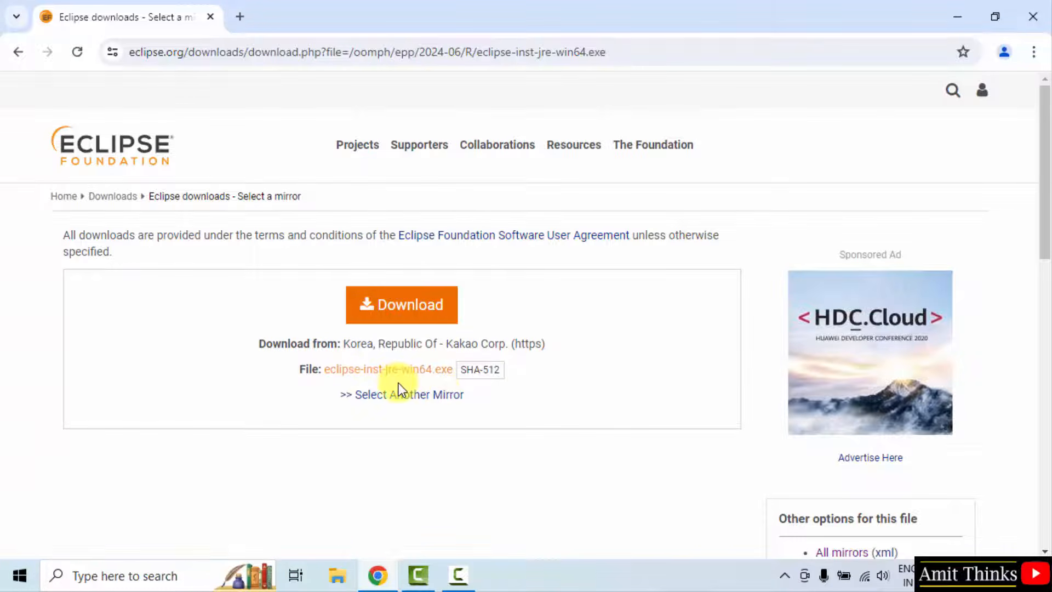
click(427, 308)
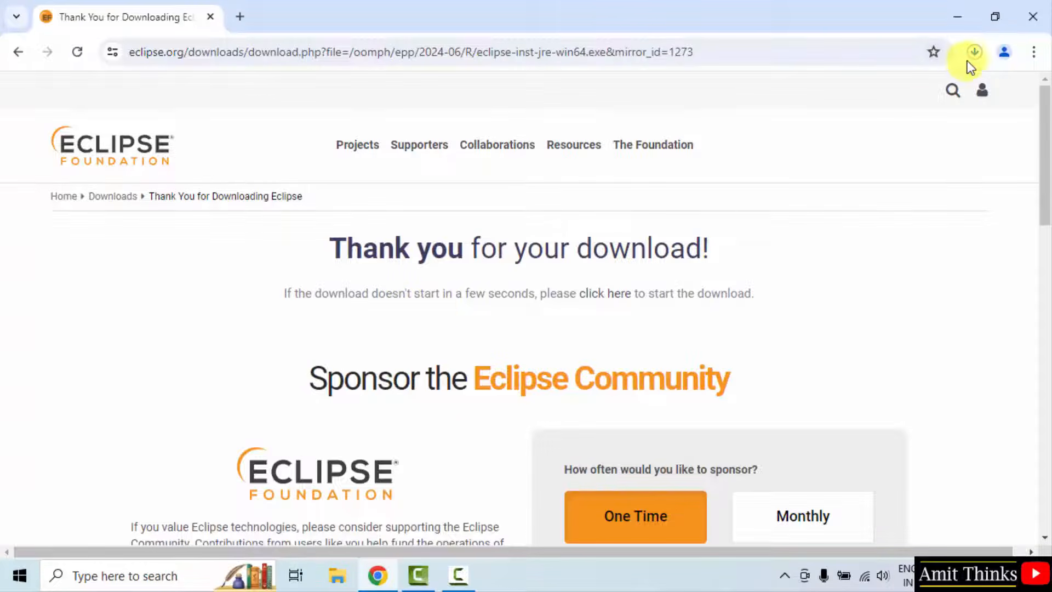
- Run the downloaded Eclipse installer from the browser's recent downloads and minimize the browser
click(974, 52)
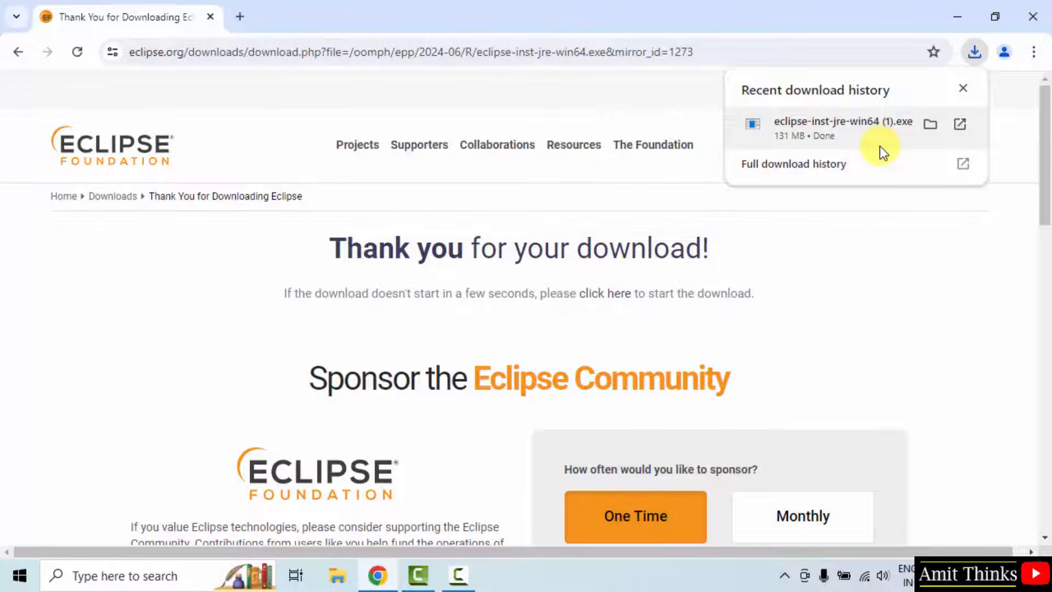
right_click(877, 139)
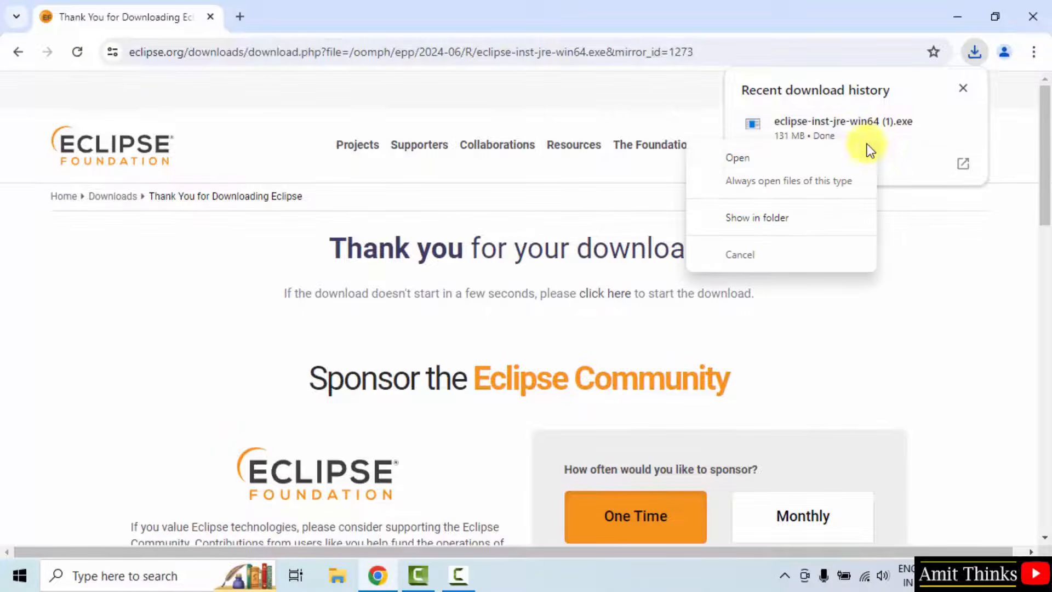
click(840, 154)
click(965, 8)
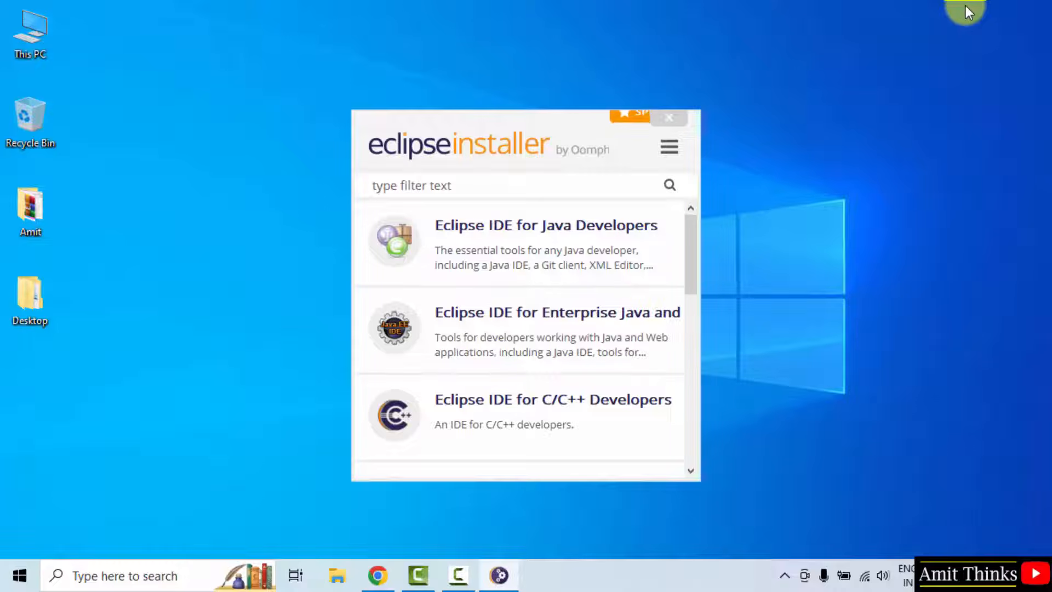
- Enlarge the Eclipse Installer window, look through the packages and choose Eclipse IDE for Java Developers
drag(351, 110, 332, 70)
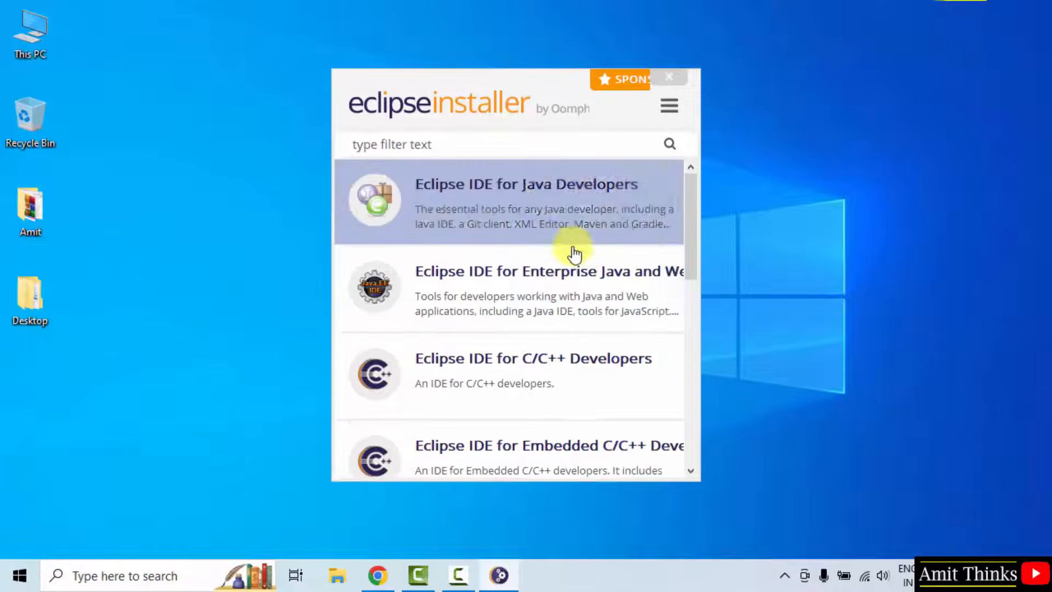
scroll(597, 315, down, 1)
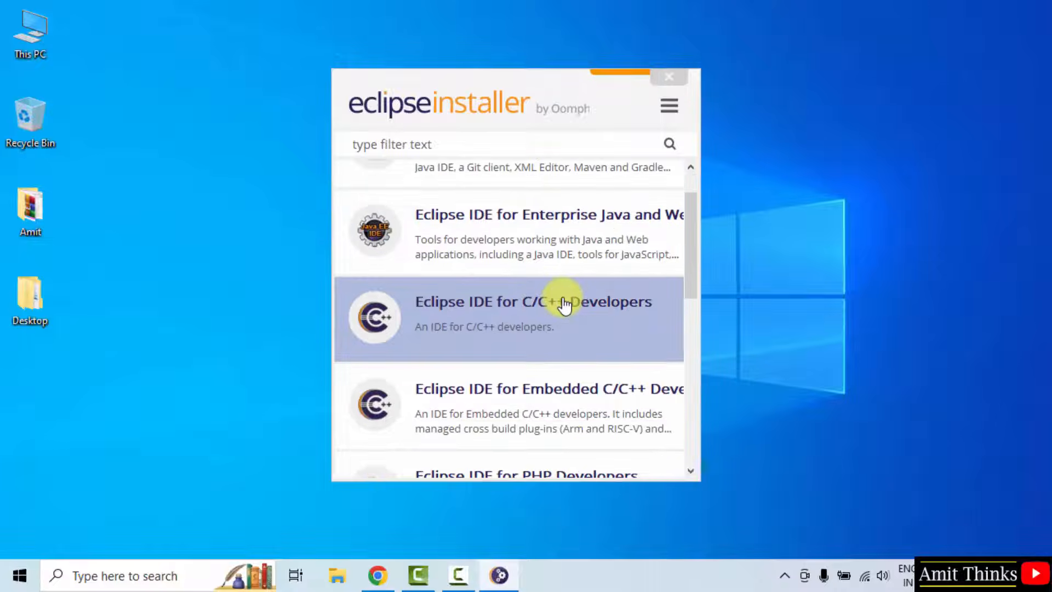
scroll(600, 329, down, 1)
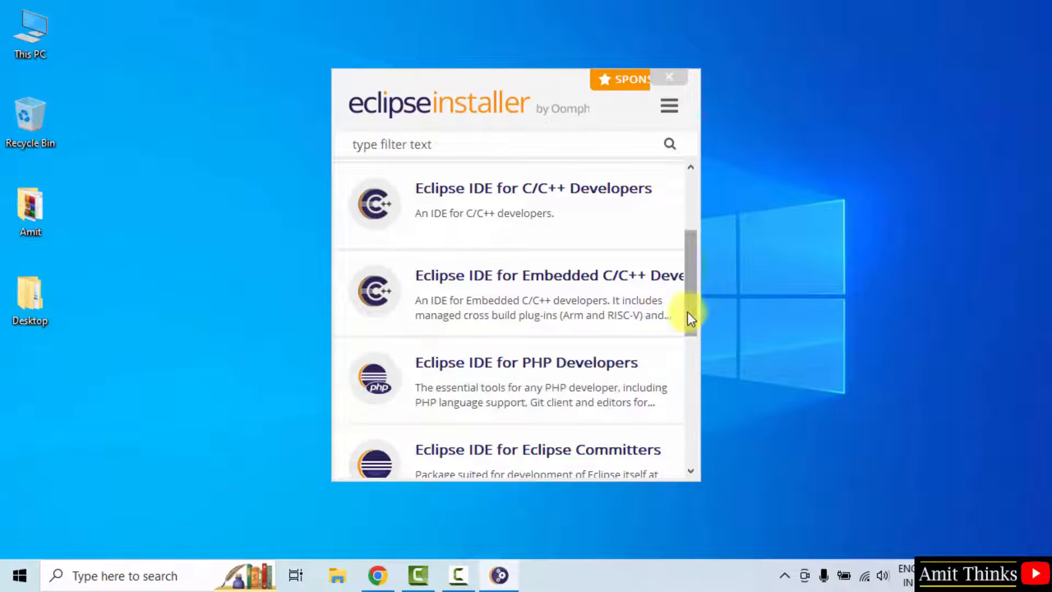
drag(688, 311, 689, 254)
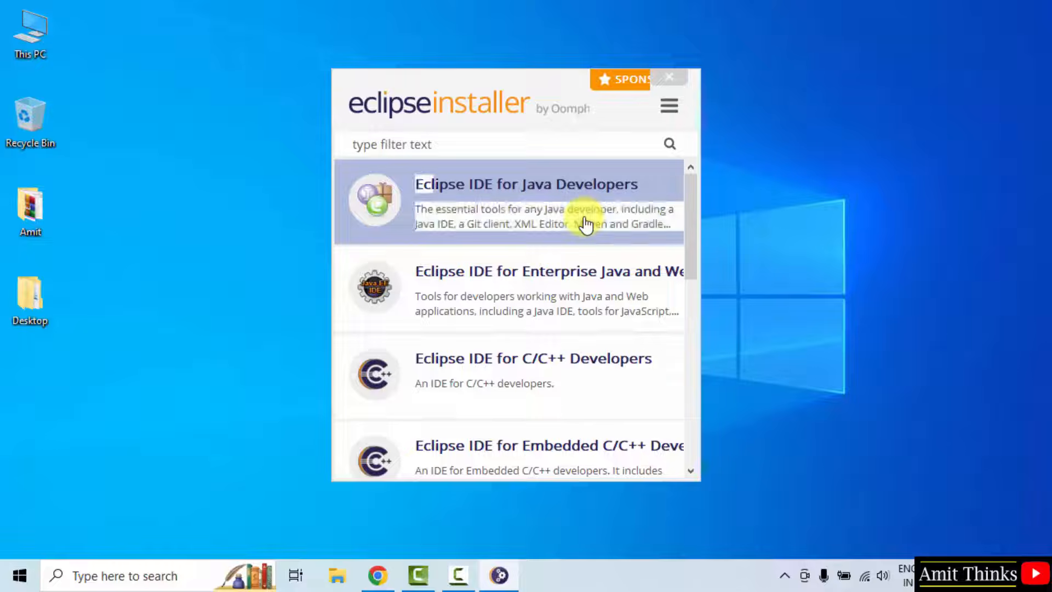
click(584, 223)
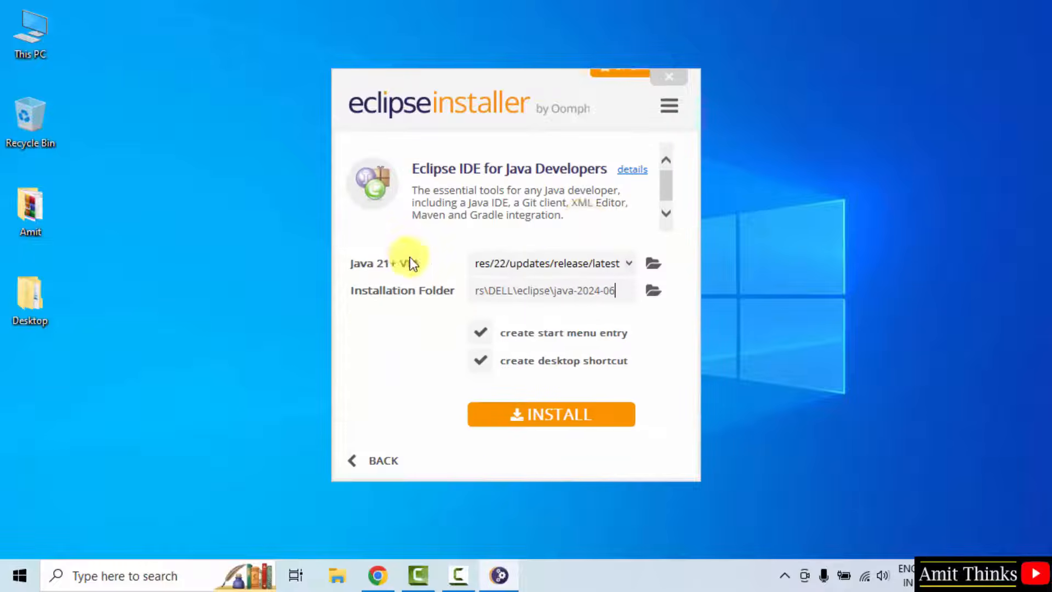
- Install the package with the preset JRE 22.0.1, folder and shortcut options, accepting the Eclipse Foundation Software User Agreement
click(531, 264)
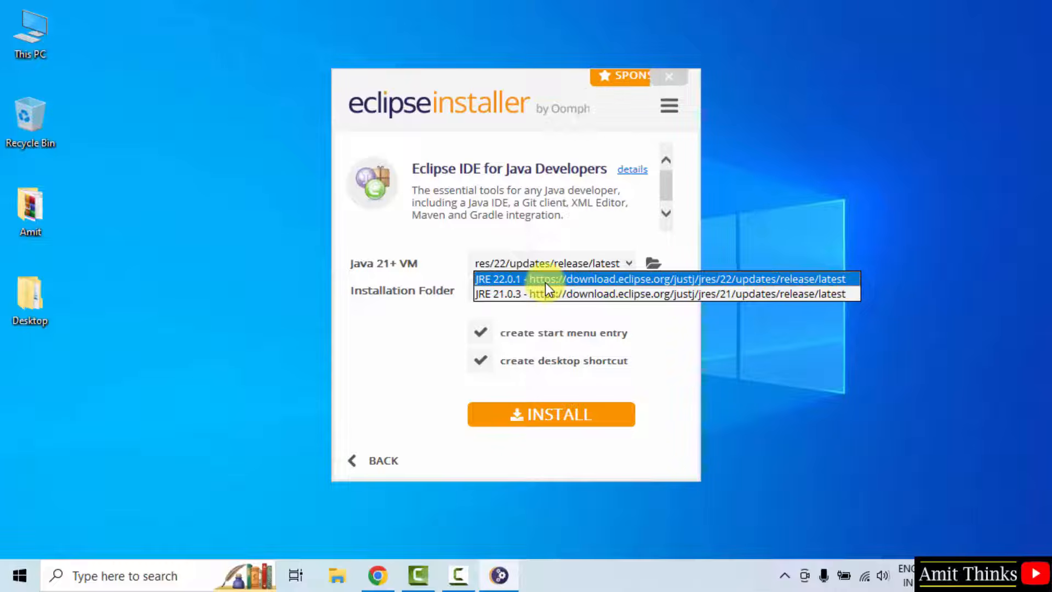
click(681, 247)
drag(515, 292, 479, 293)
click(499, 293)
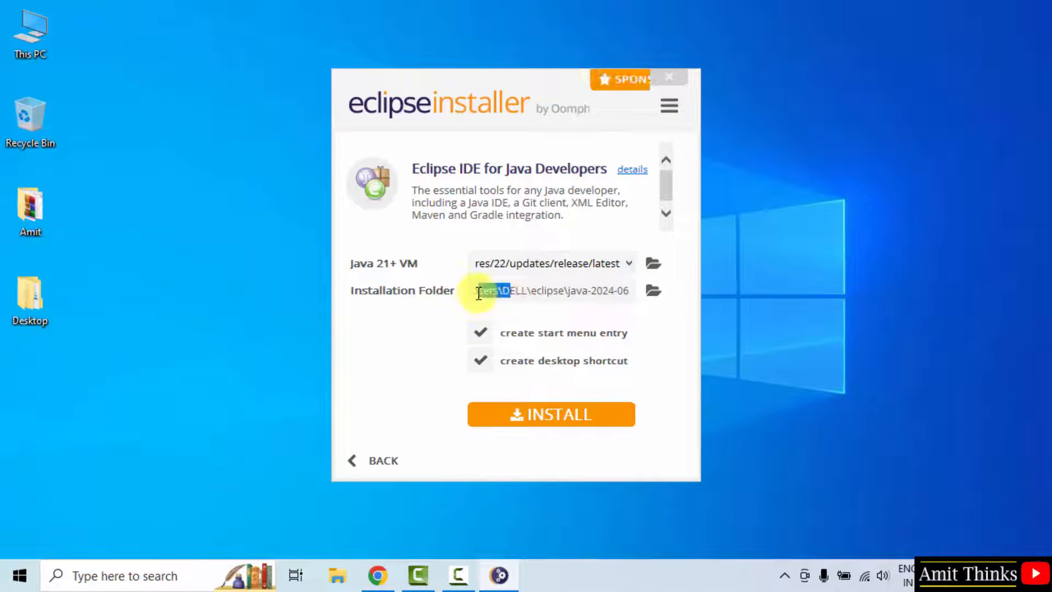
click(549, 293)
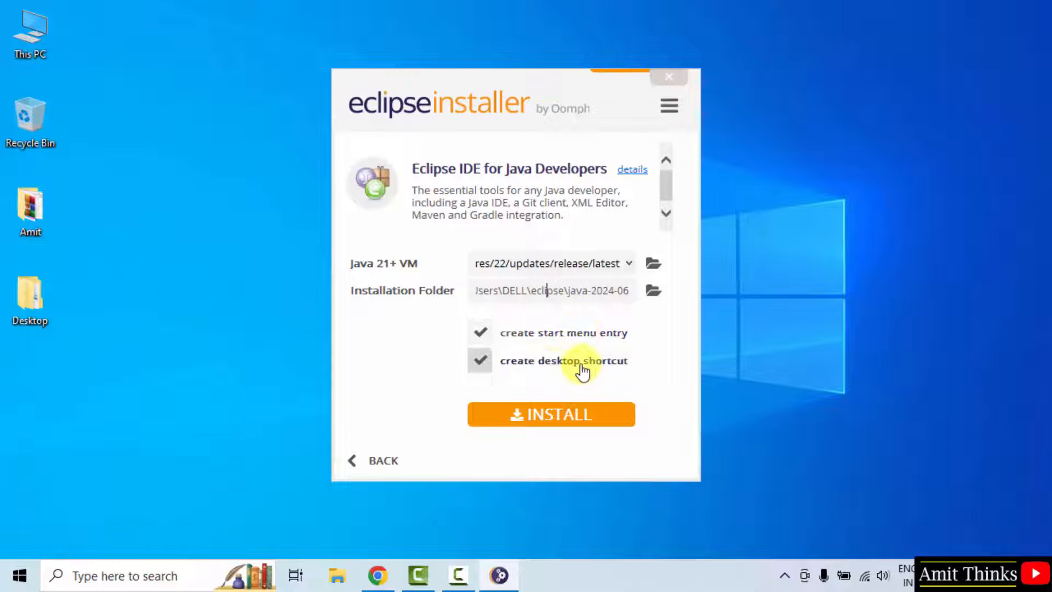
click(611, 423)
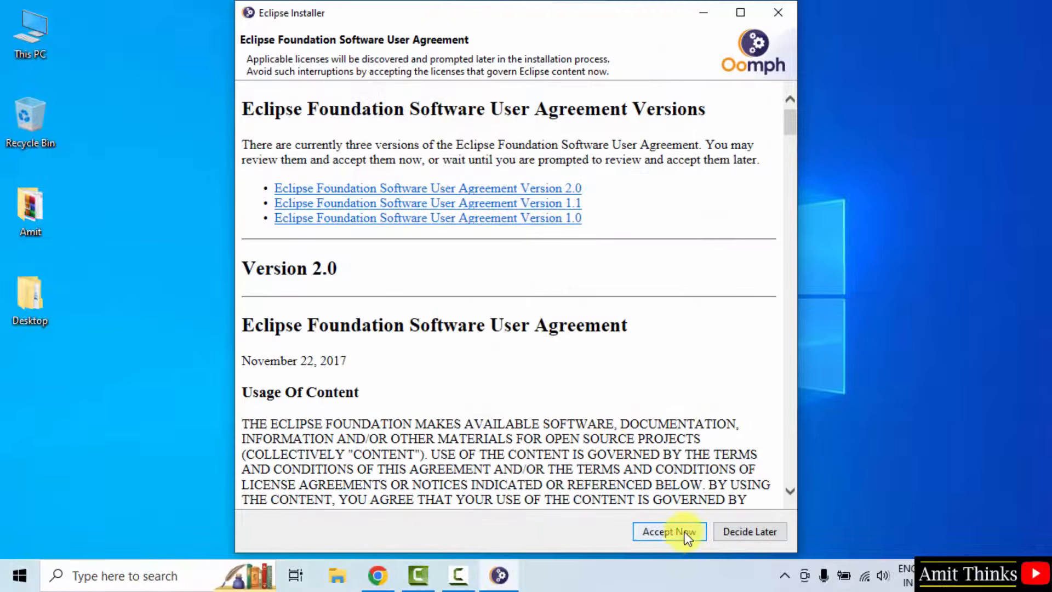
click(701, 540)
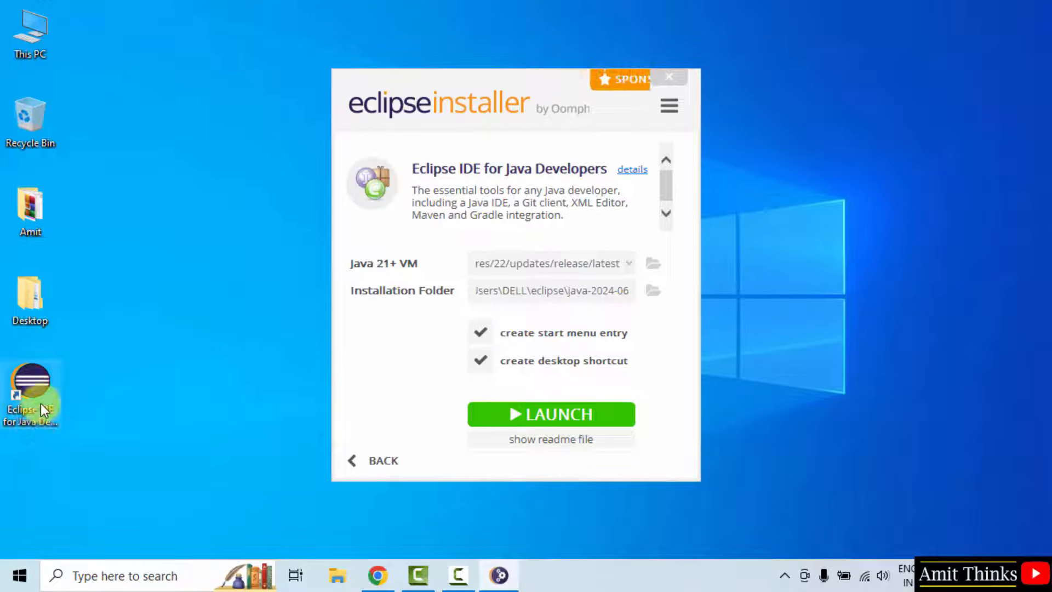
- Launch Eclipse with C:\Users\DELL\eclipse-workspace as the default workspace, set not to ask again, and copy the workspace path
click(615, 426)
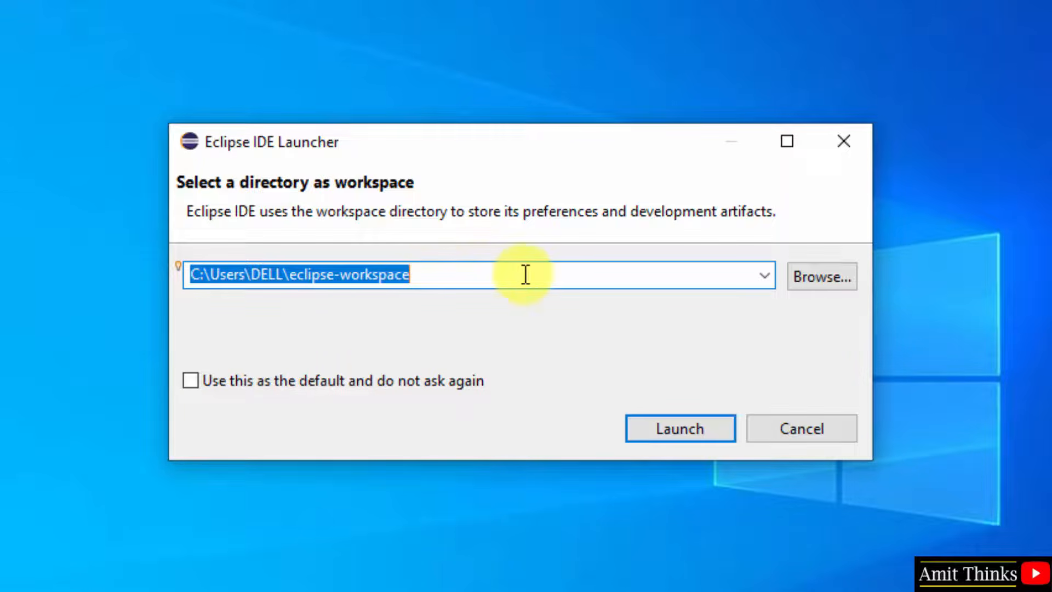
click(239, 383)
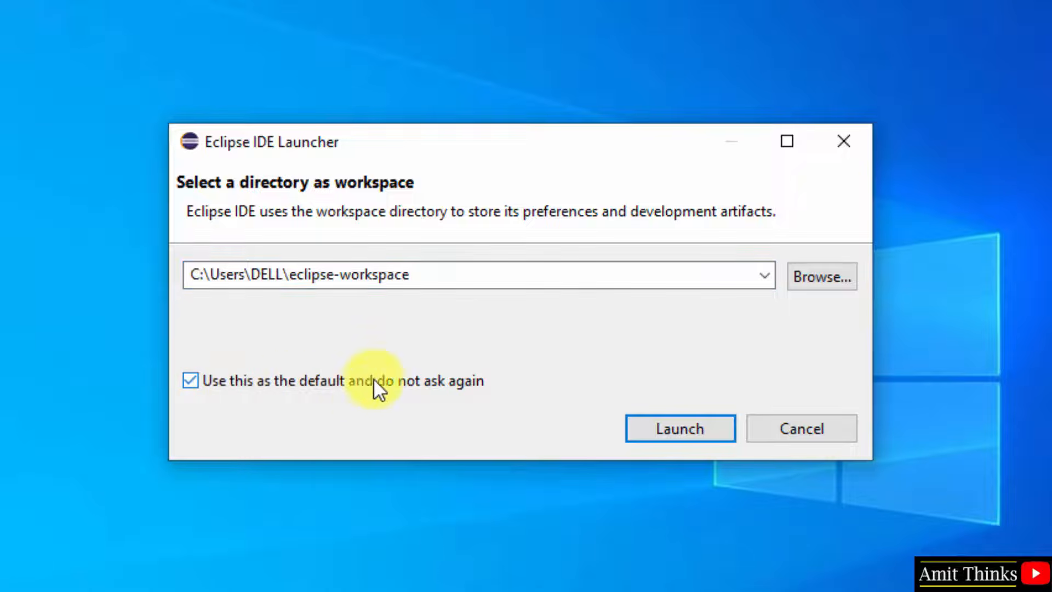
click(430, 270)
double_click(357, 263)
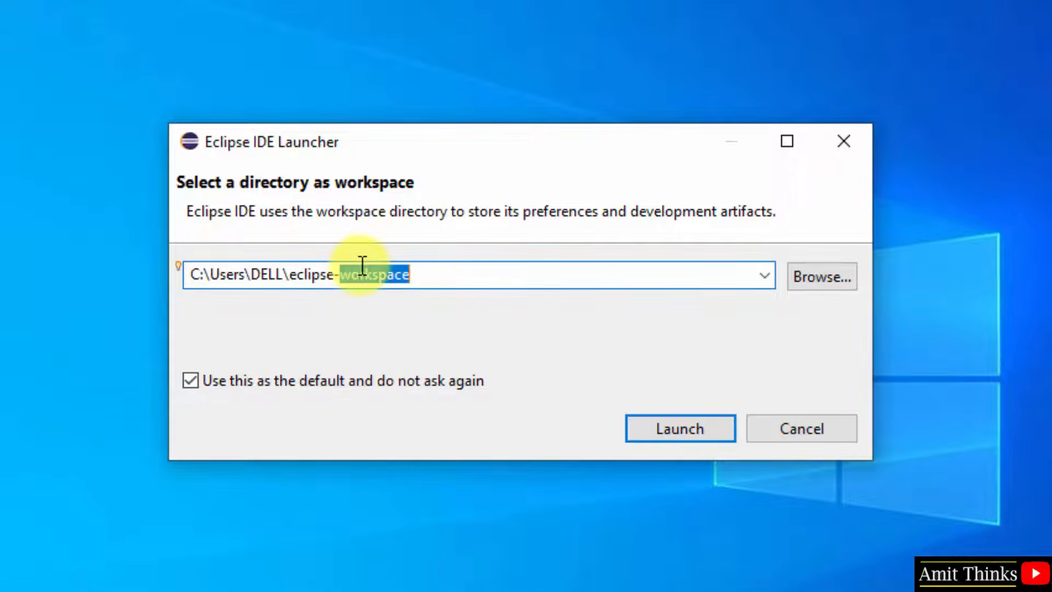
click(429, 266)
drag(430, 265, 118, 287)
right_click(285, 273)
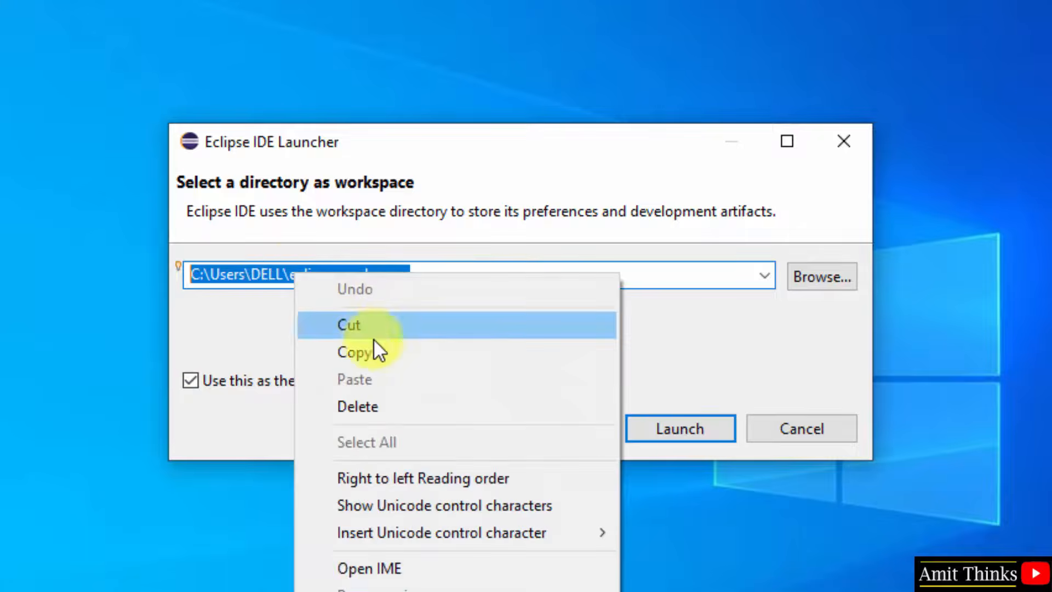
click(374, 347)
click(704, 438)
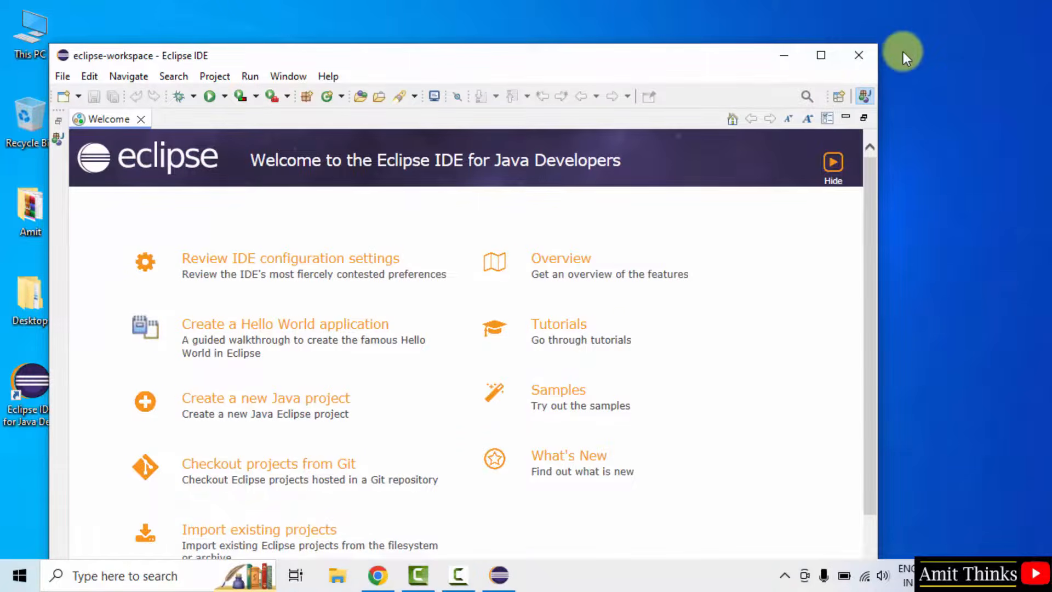
- Maximize the Eclipse IDE window and close the Welcome page
click(821, 55)
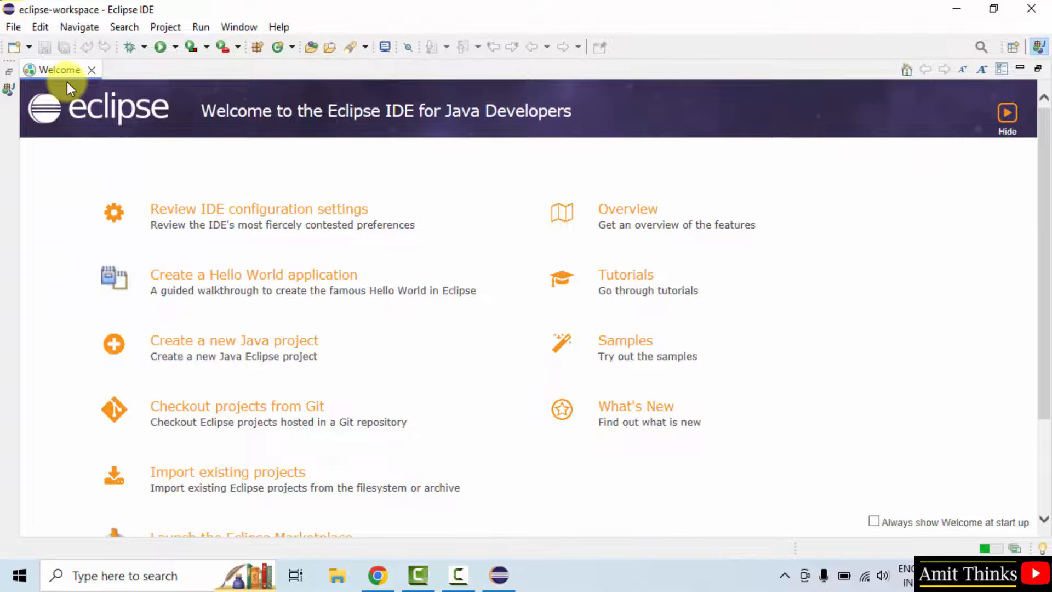
click(91, 70)
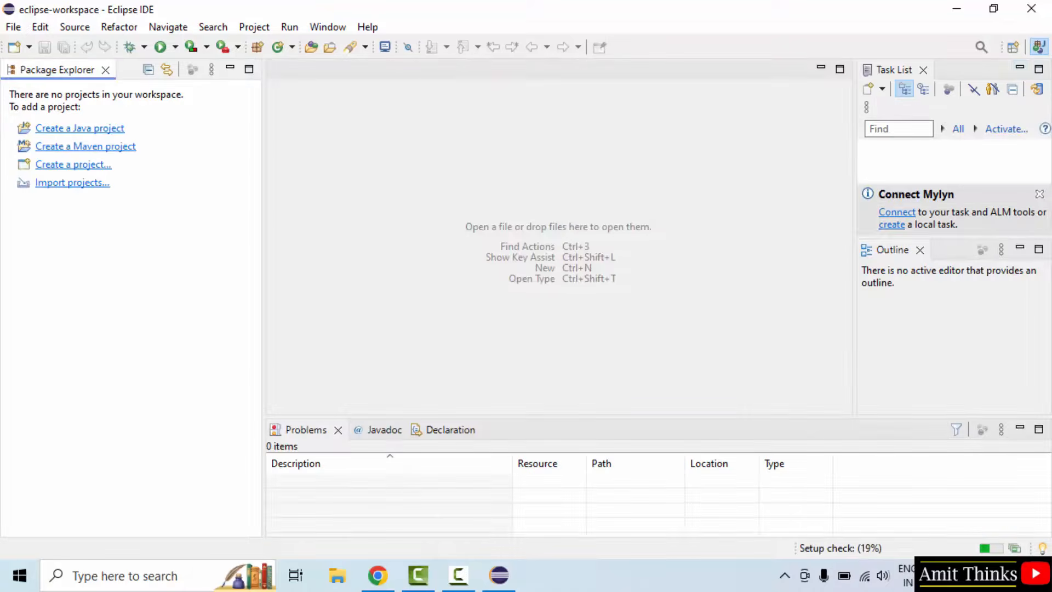
- Start a new Java project and name it AmitApplication
click(13, 27)
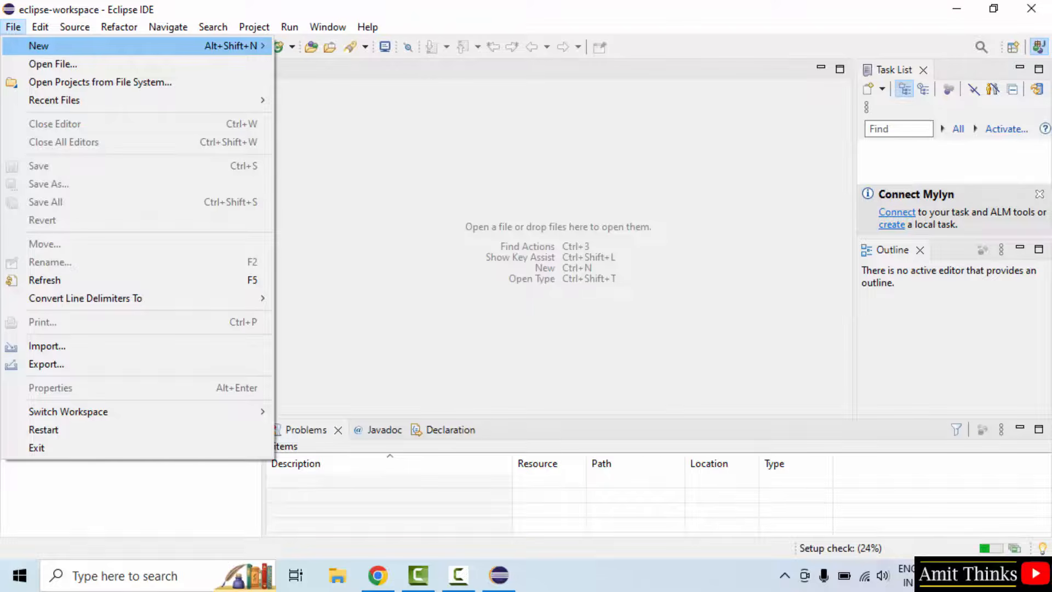
mouse_move(38, 46)
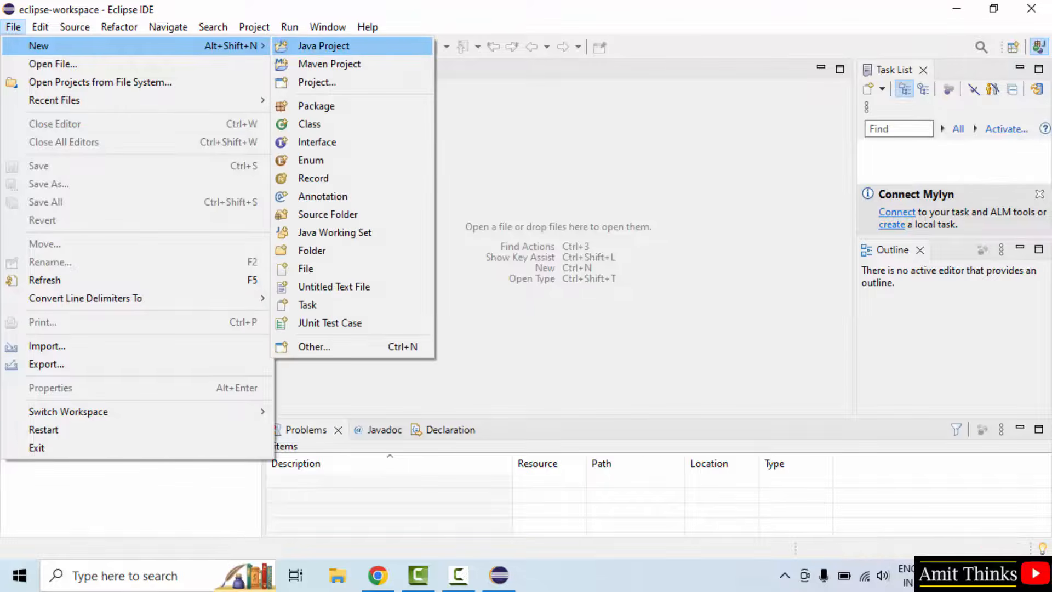
click(324, 46)
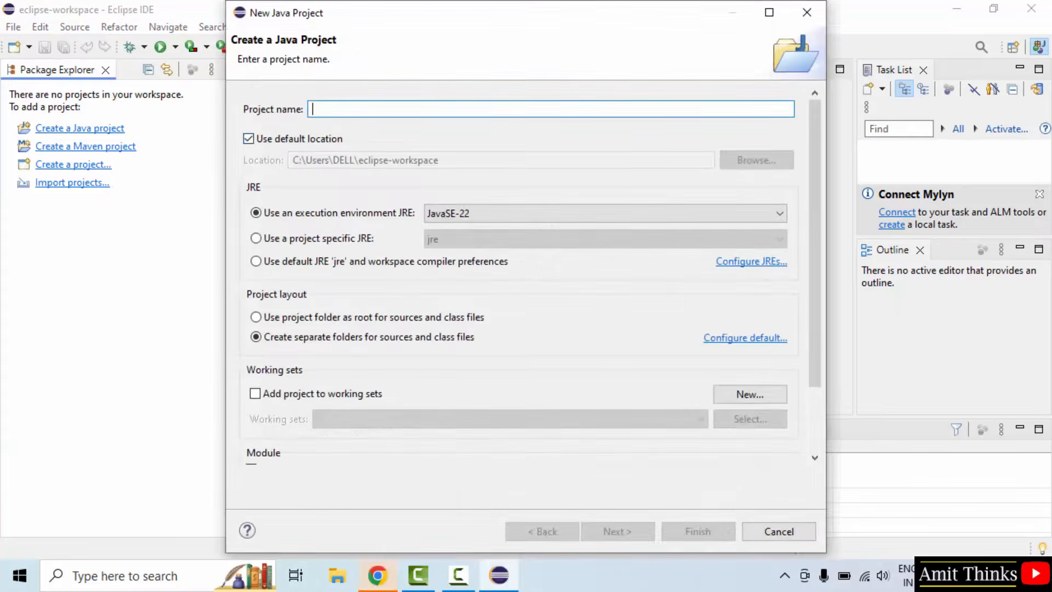
text(a)
key(BackSpace)
text(A)
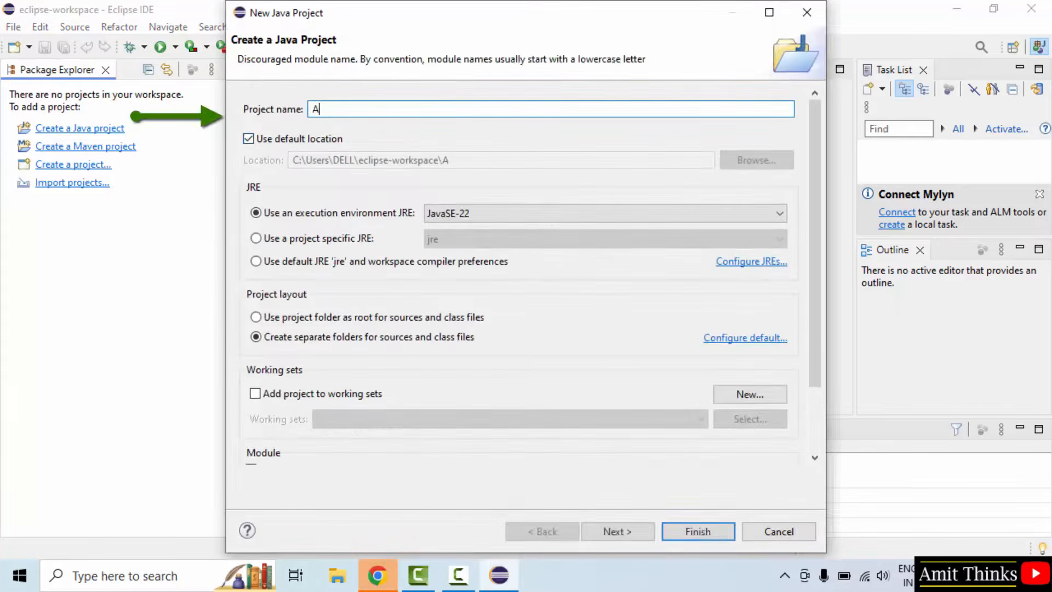
text(mitApplication)
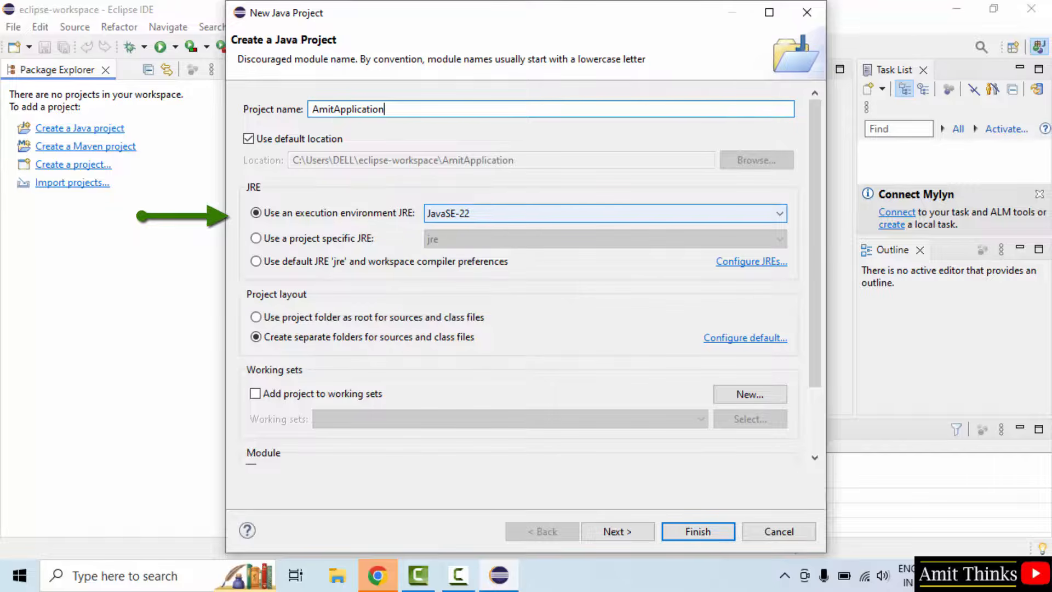
- Turn off creation of the module-info.java file and create the project with the default Java build settings
scroll(605, 213, down, 2)
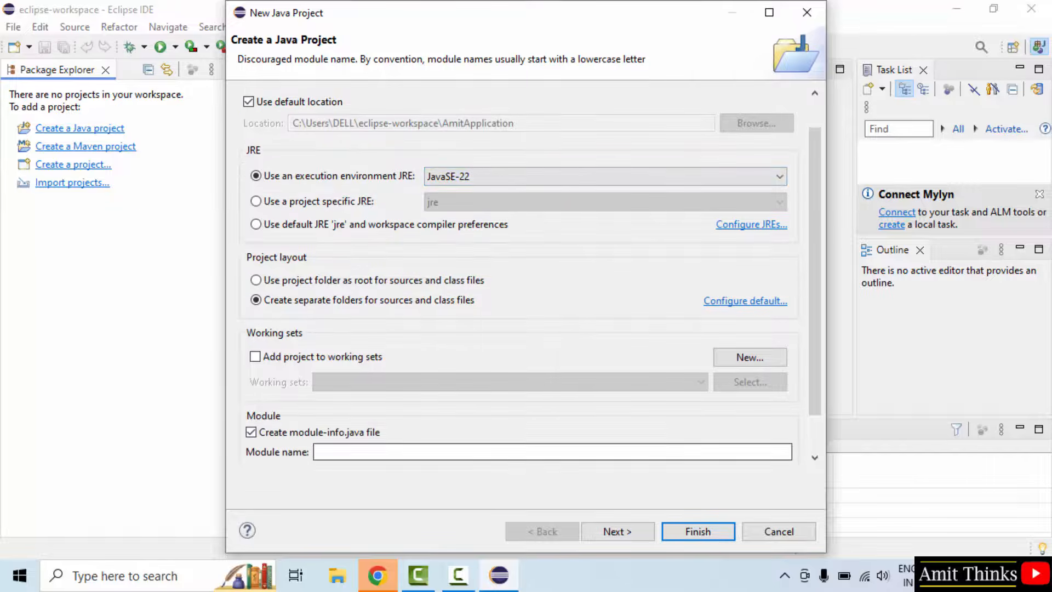
click(251, 432)
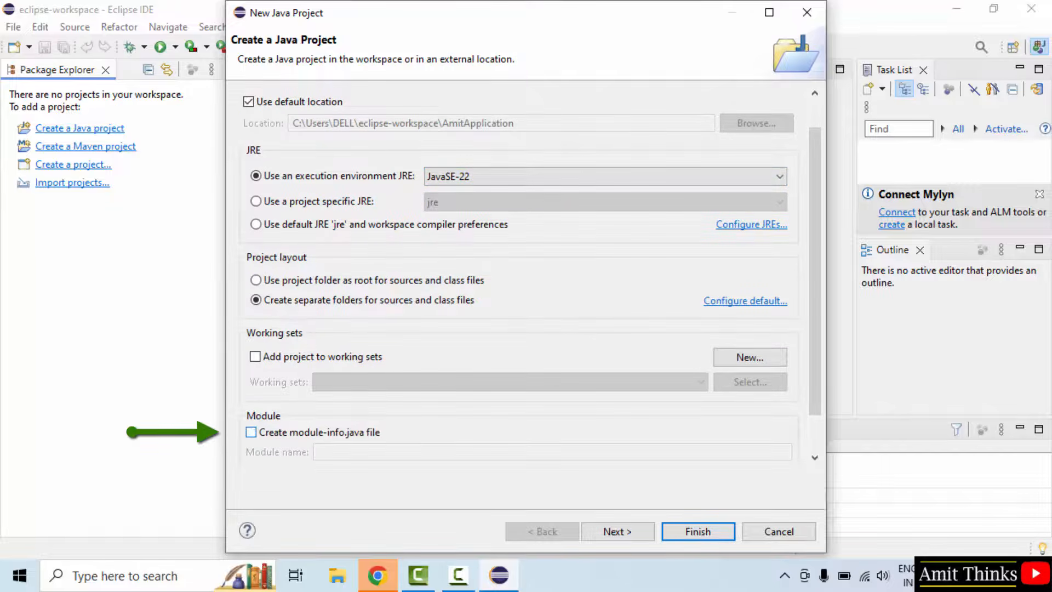
scroll(518, 274, up, 2)
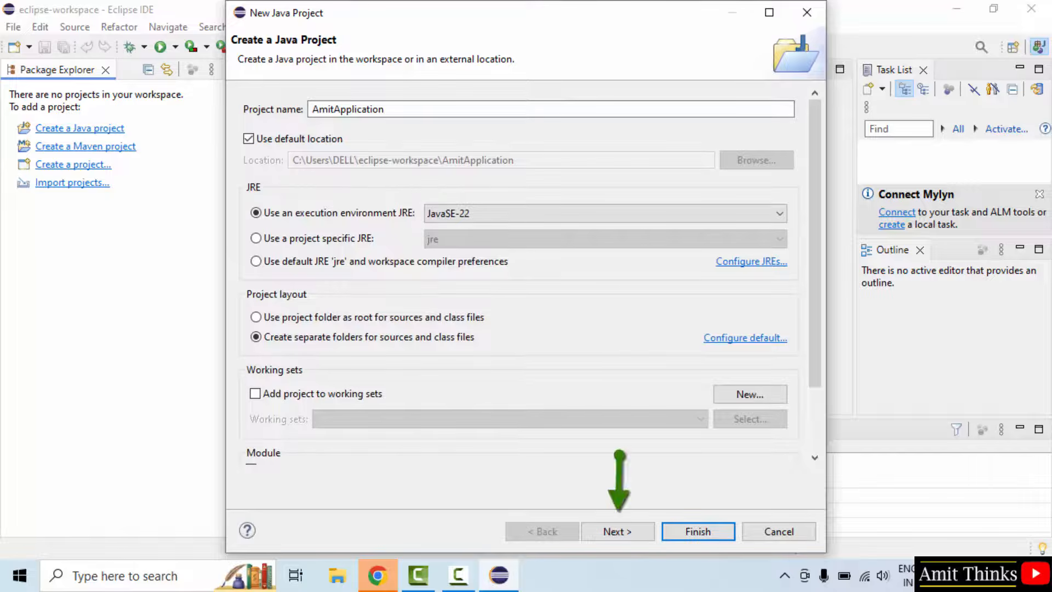
click(617, 532)
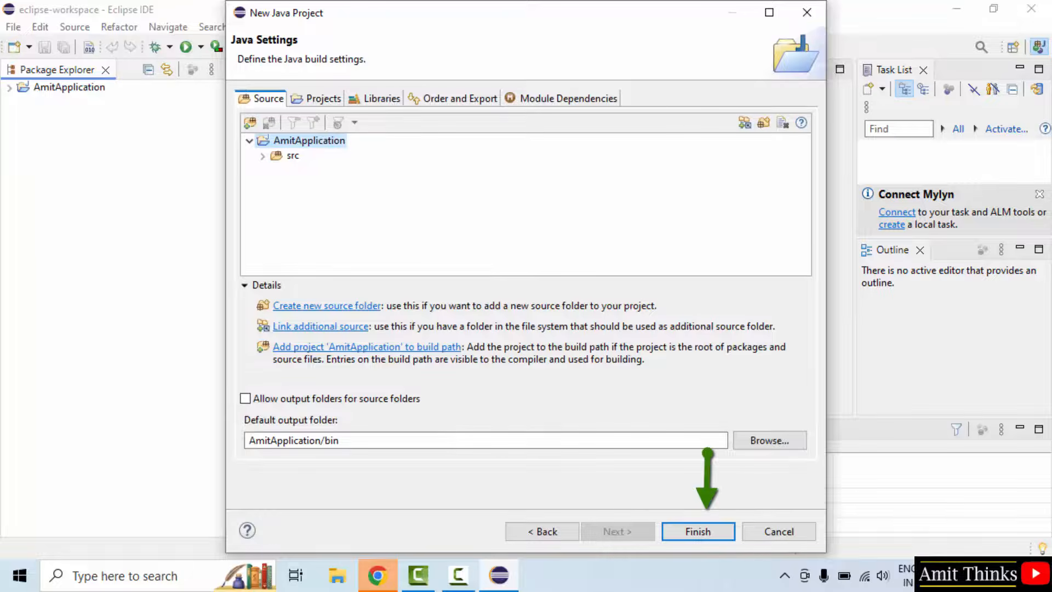
click(697, 532)
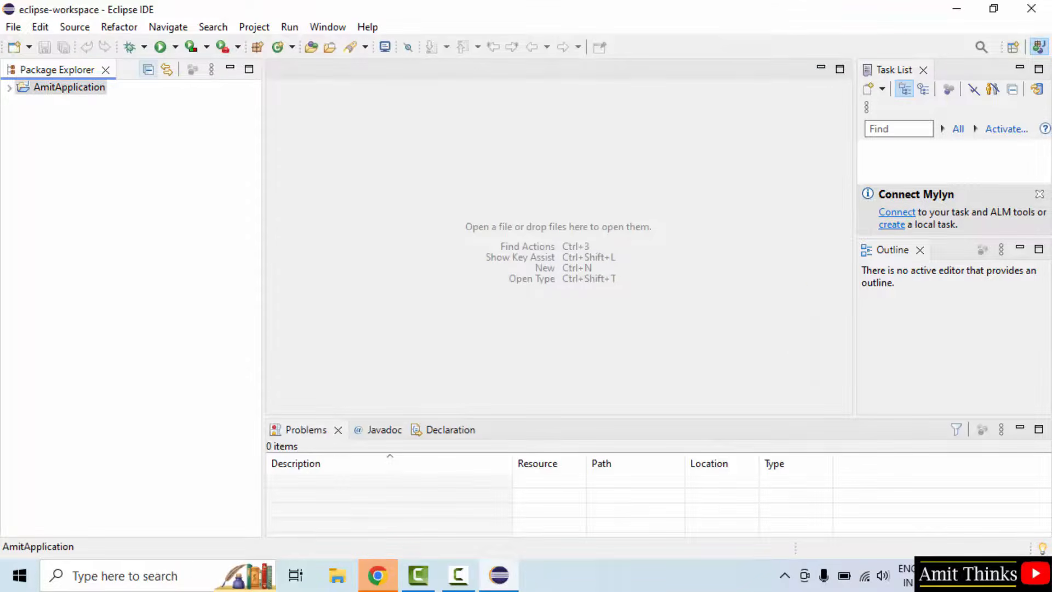
- Start a new Java class in the AmitApplication project with package com.studyopedia and name Demo
click(9, 87)
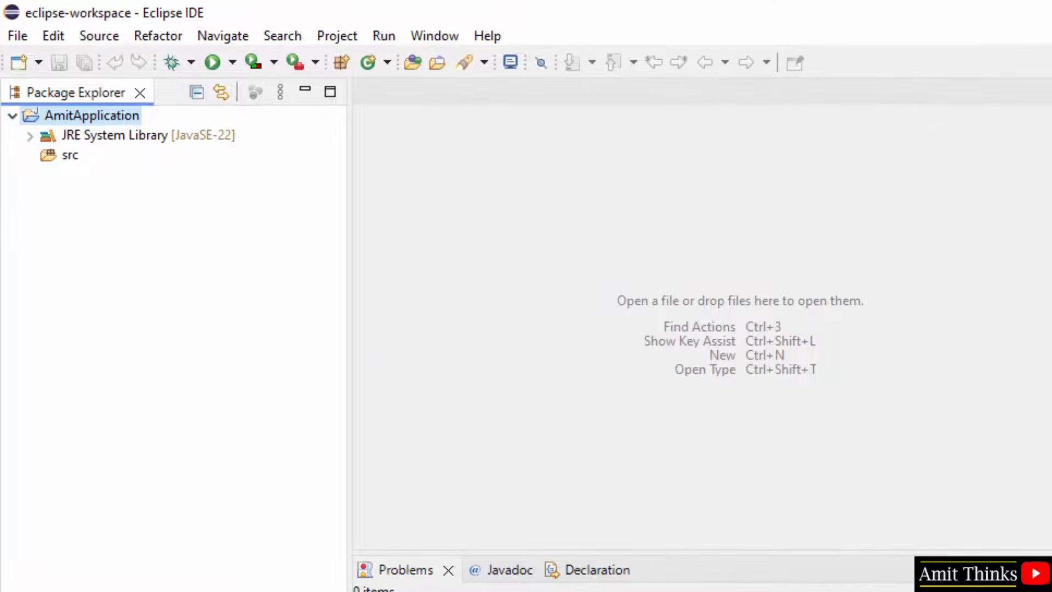
right_click(86, 116)
mouse_move(137, 17)
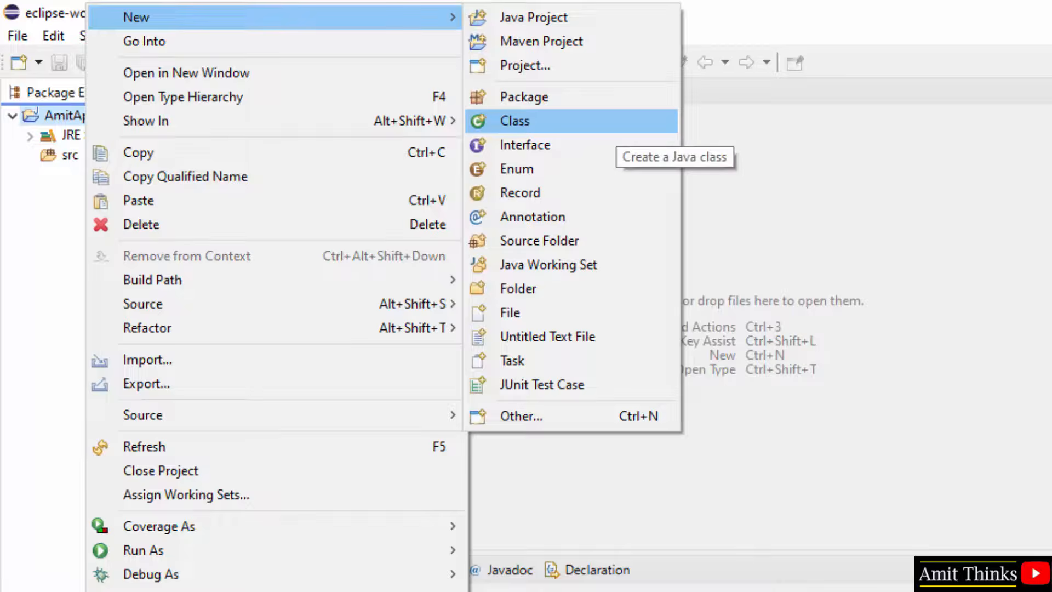
click(603, 121)
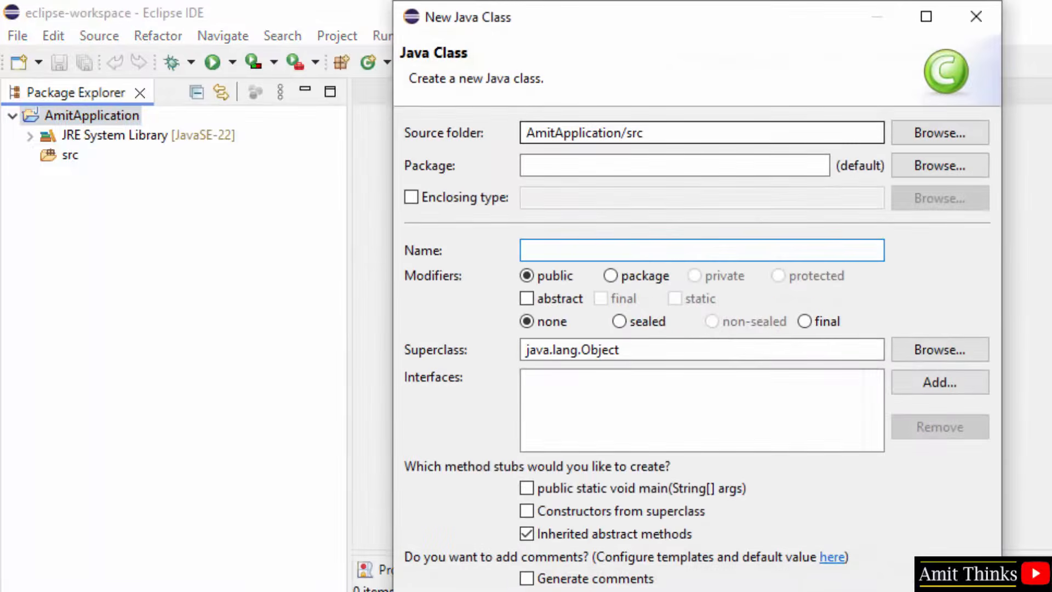
click(608, 166)
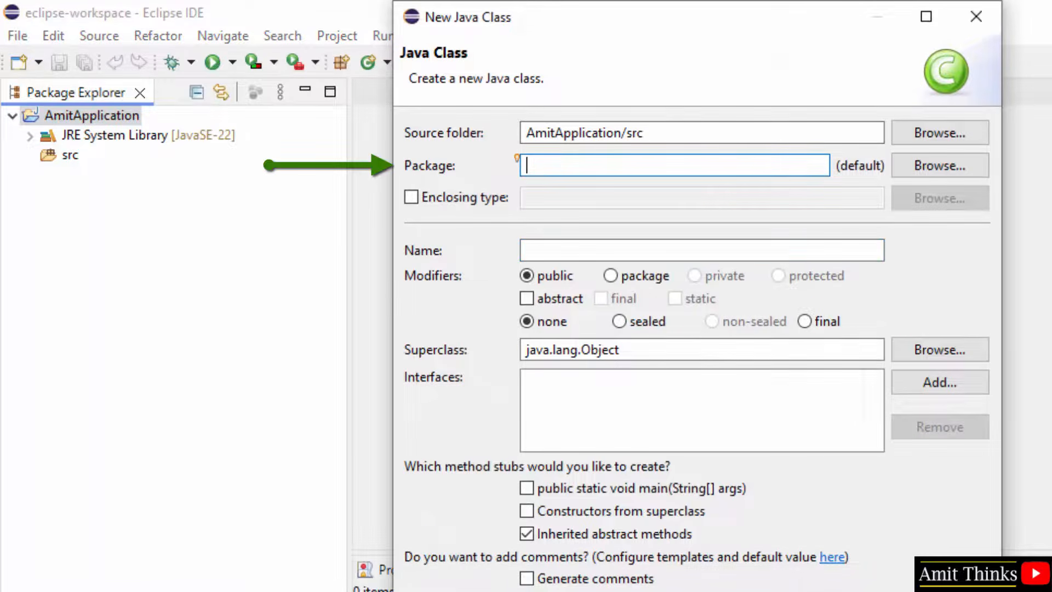
text(com.stu)
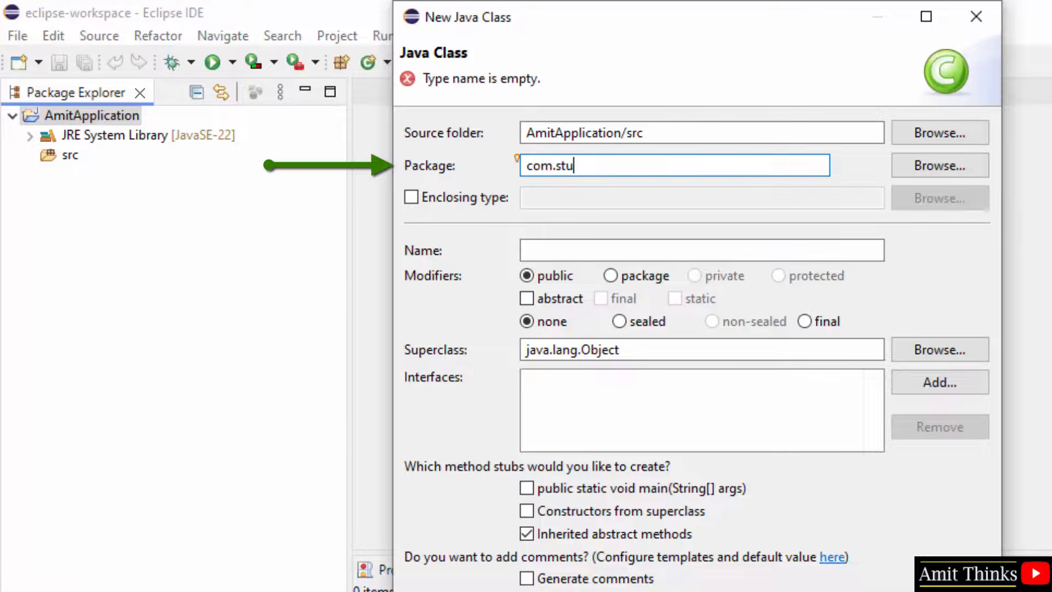
text(dyopedia)
click(608, 250)
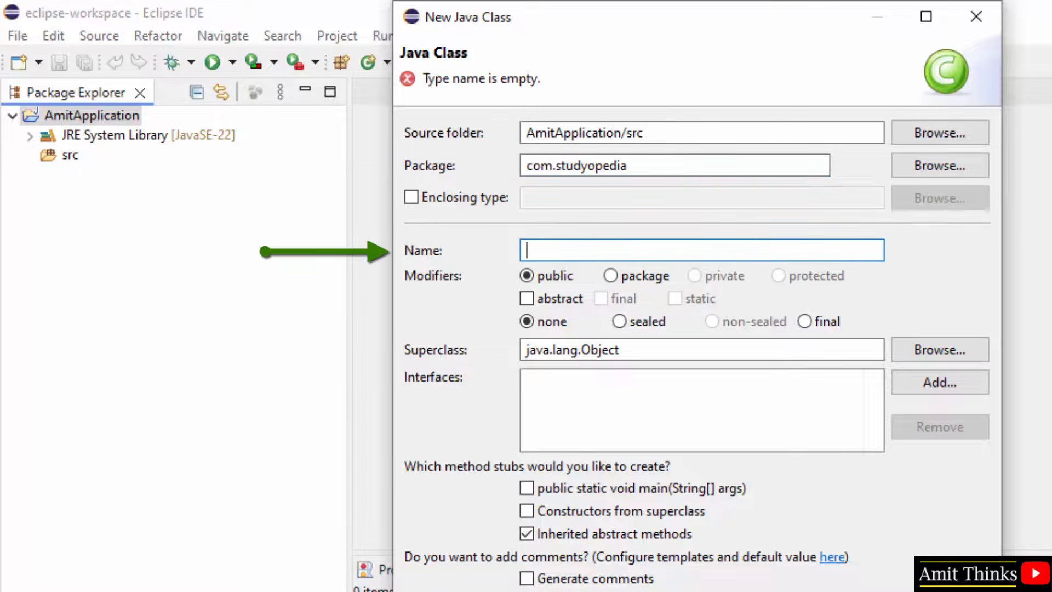
text(Demo)
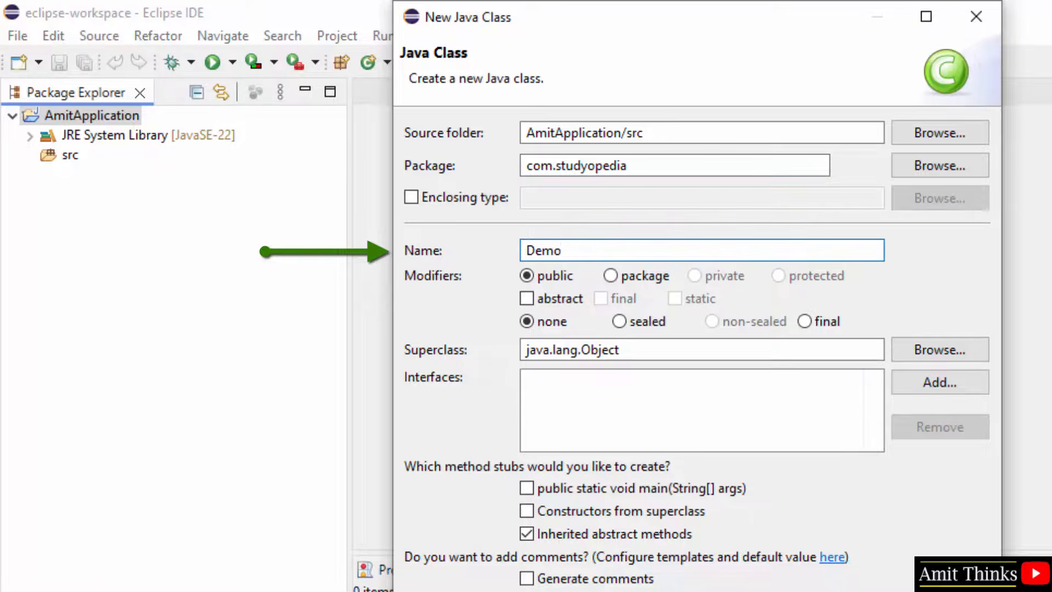
- Include the public static void main stub, exclude inherited abstract methods and create the class
click(526, 488)
click(527, 534)
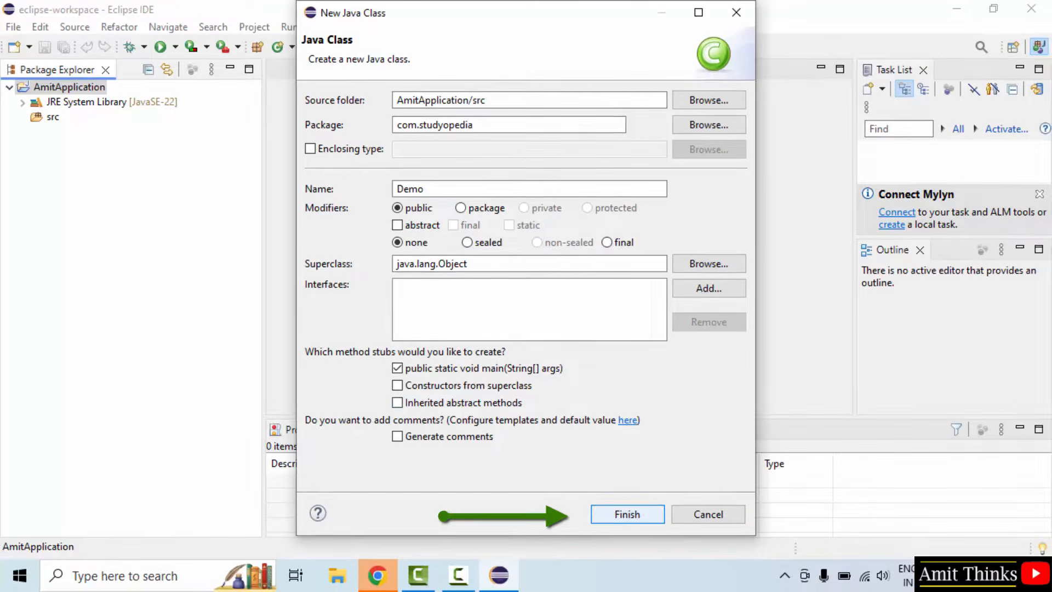
key(Return)
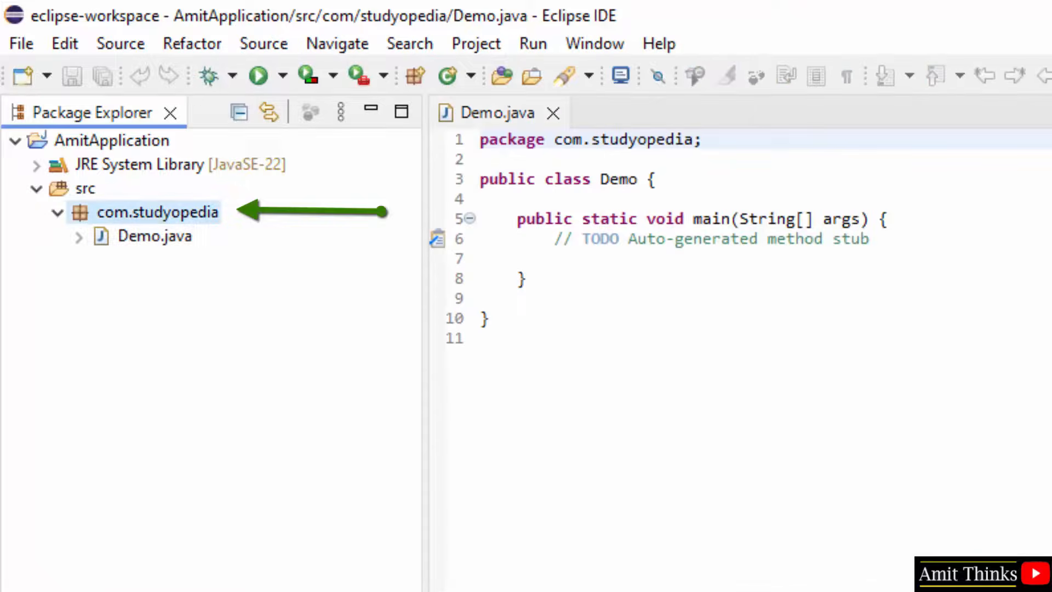
- Select Demo.java in the project tree and highlight its com.studyopedia package declaration in the code
click(154, 236)
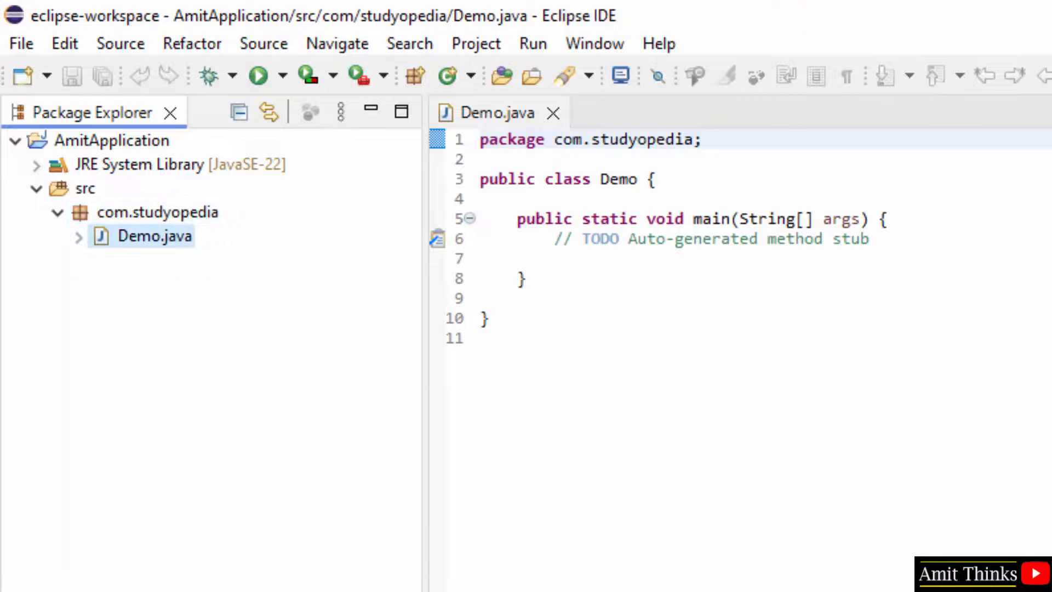
drag(481, 140, 482, 159)
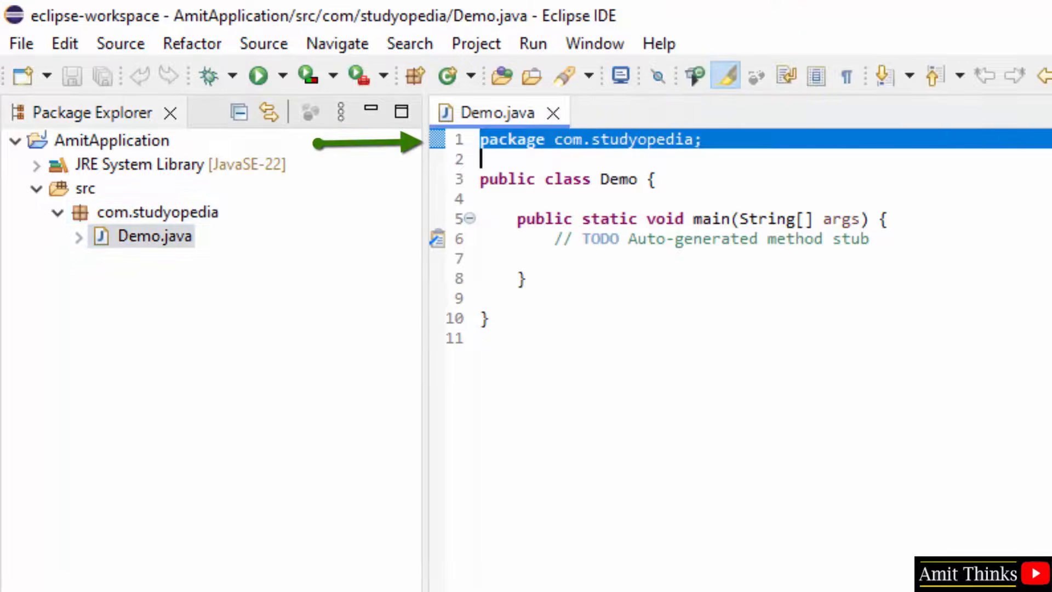
click(565, 140)
drag(554, 139, 704, 140)
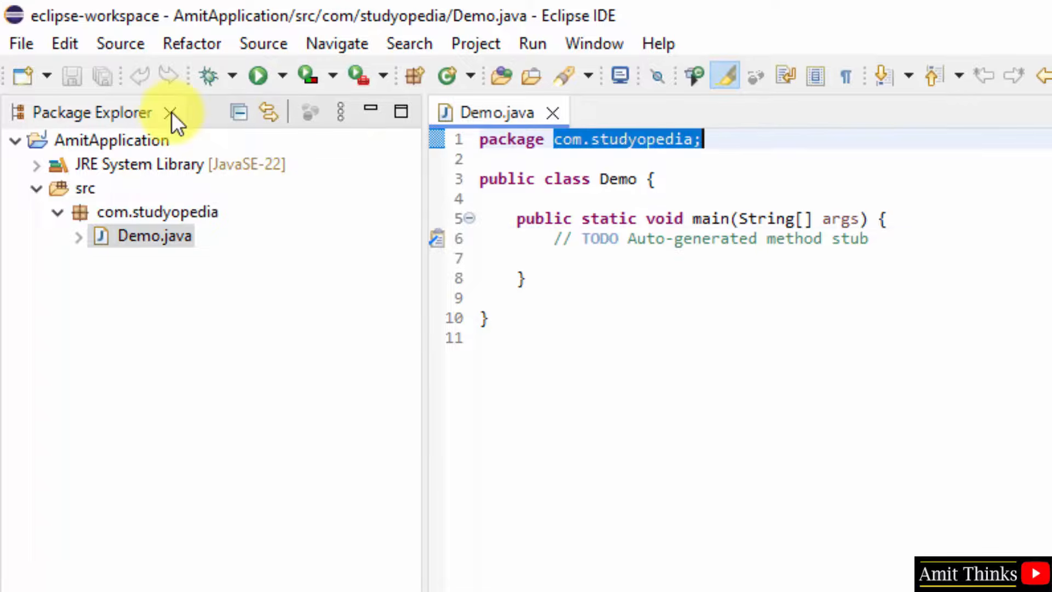
- Add a System.out.println statement that prints a person's full name inside the main method, and save Demo.java
click(787, 239)
click(529, 279)
click(481, 258)
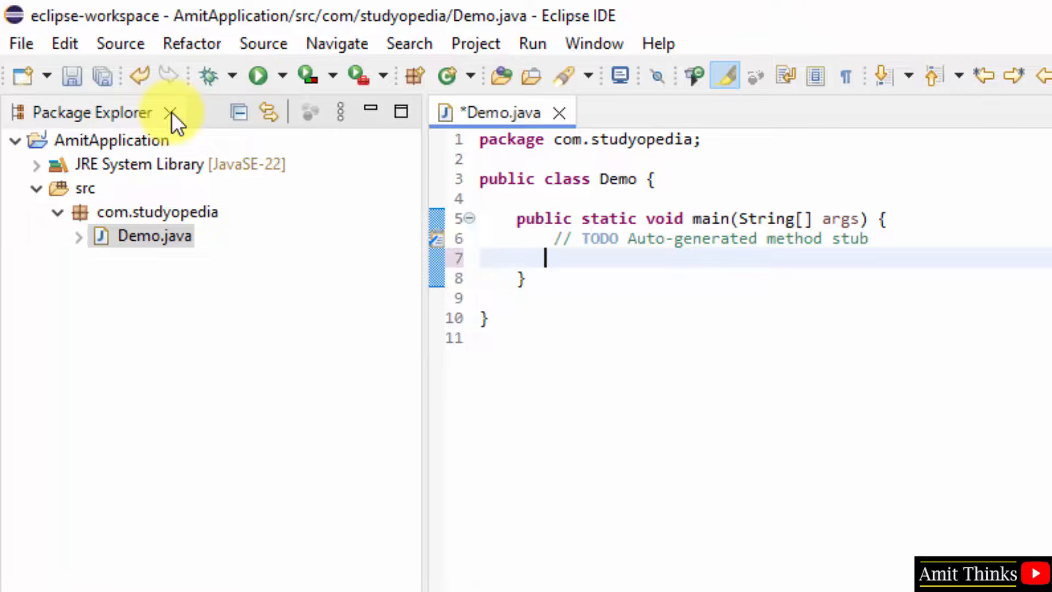
text(System)
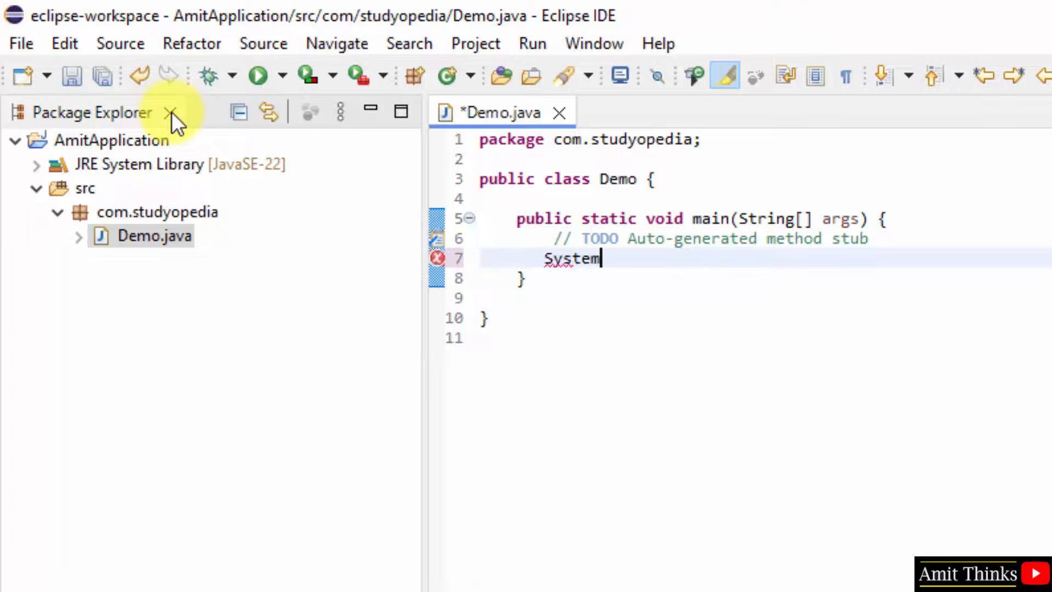
text(.out.p)
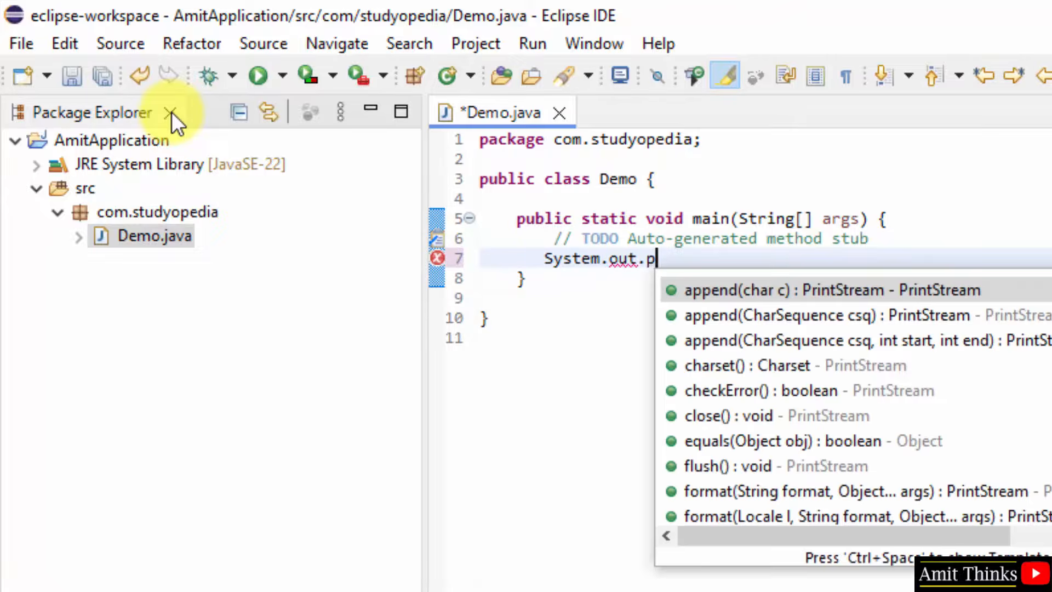
key(Escape)
text(rintln()
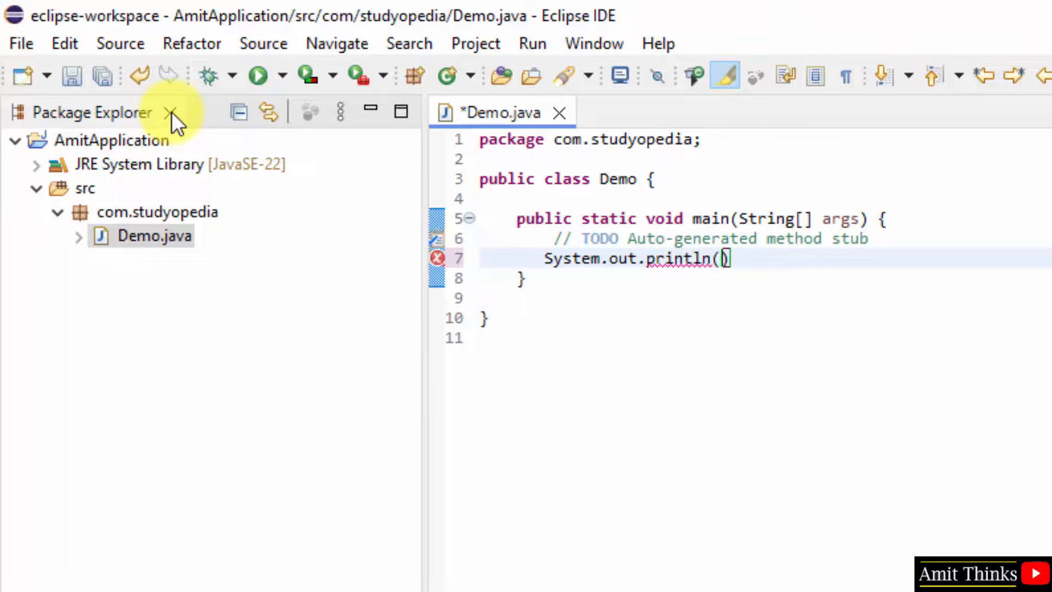
text("Amit Diwan")
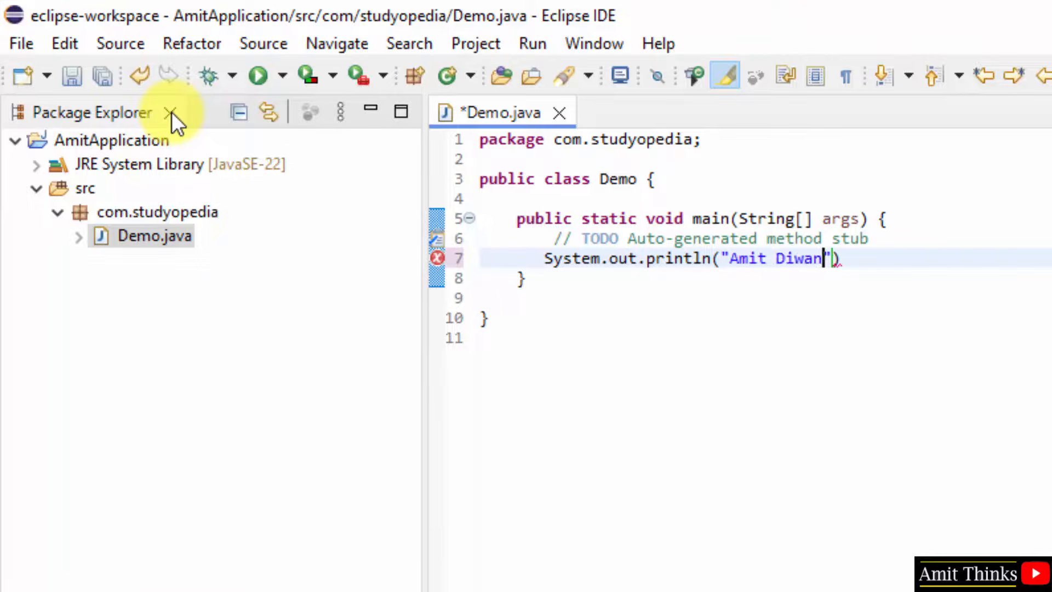
text();)
click(22, 43)
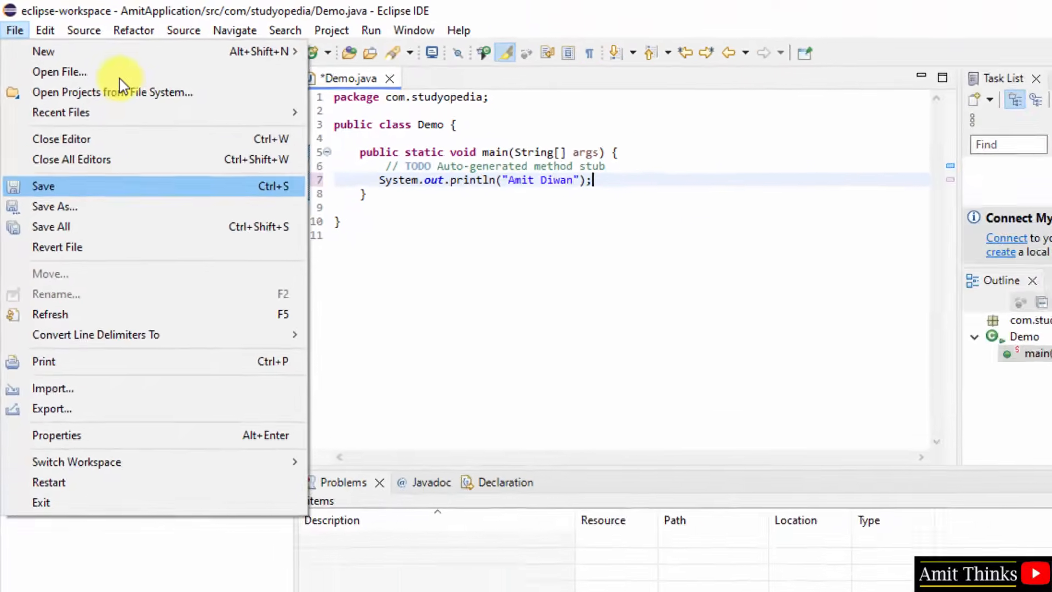
click(43, 186)
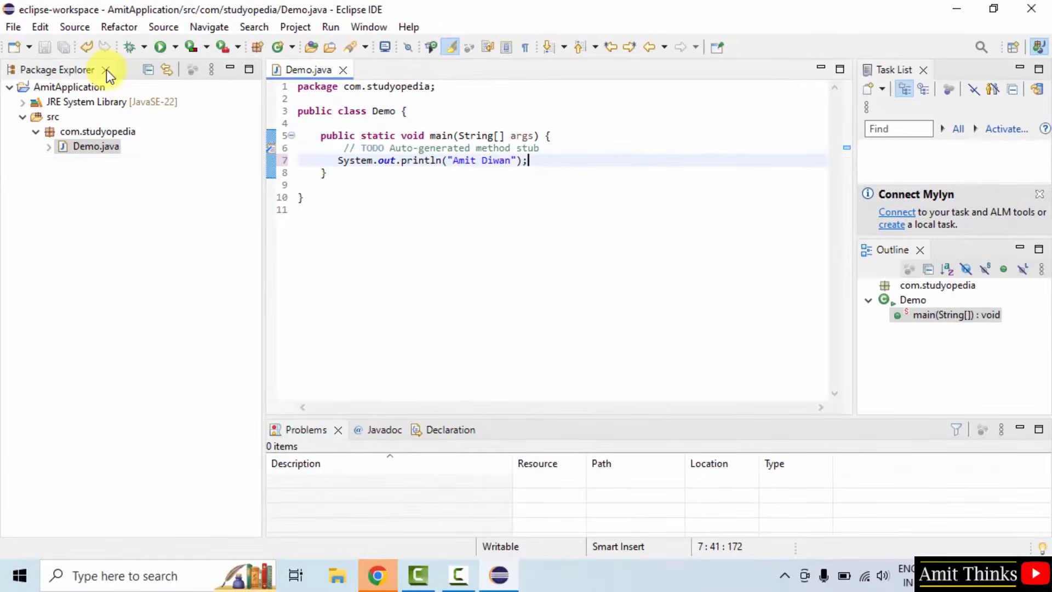
- Run Demo.java as a Java application and compare the console output with the string in the println statement
right_click(422, 307)
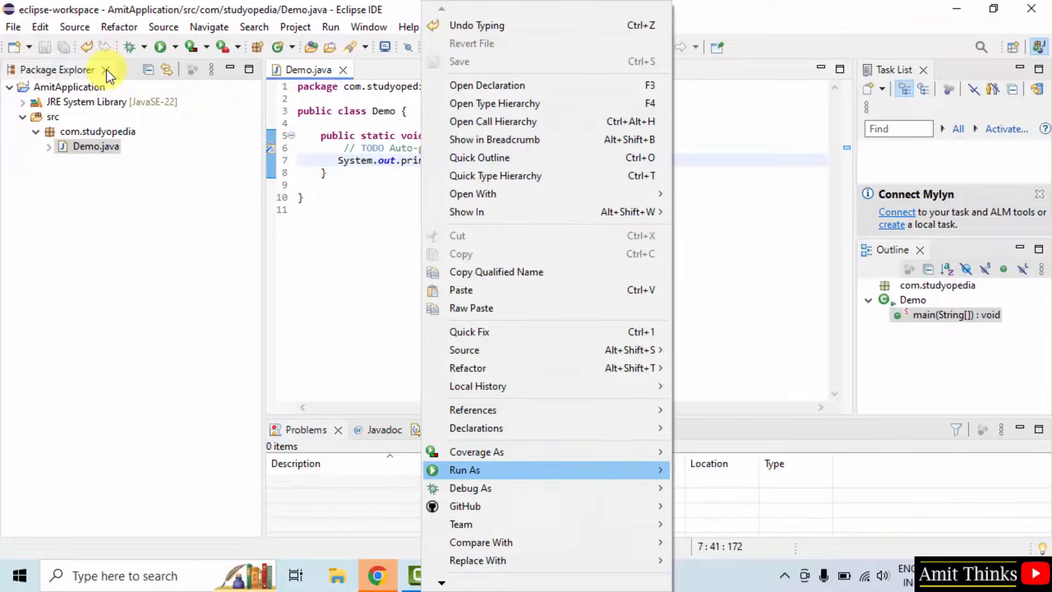
mouse_move(466, 470)
click(735, 467)
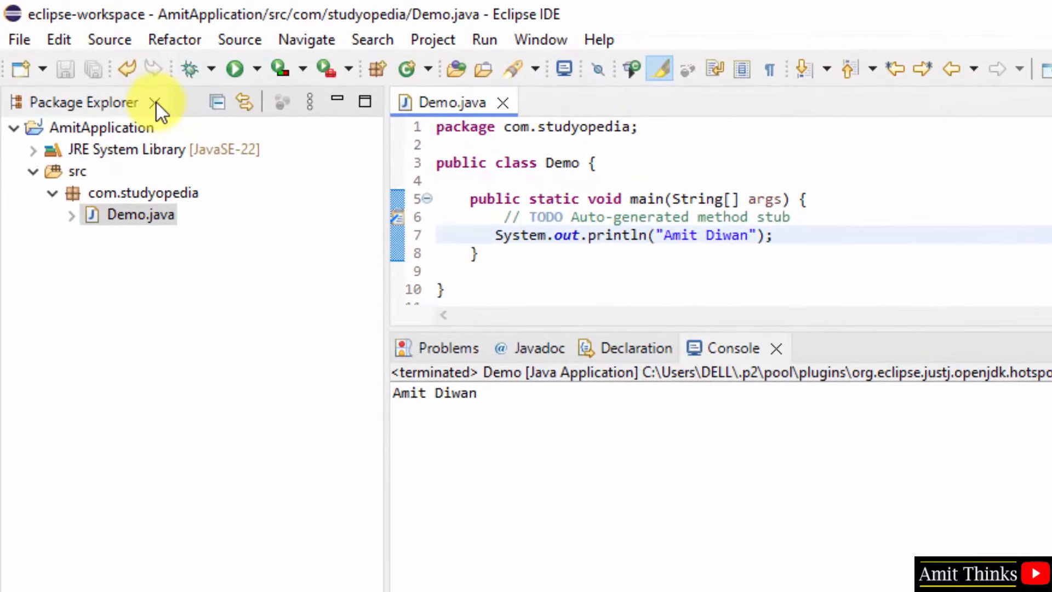
click(427, 392)
key(ctrl+a)
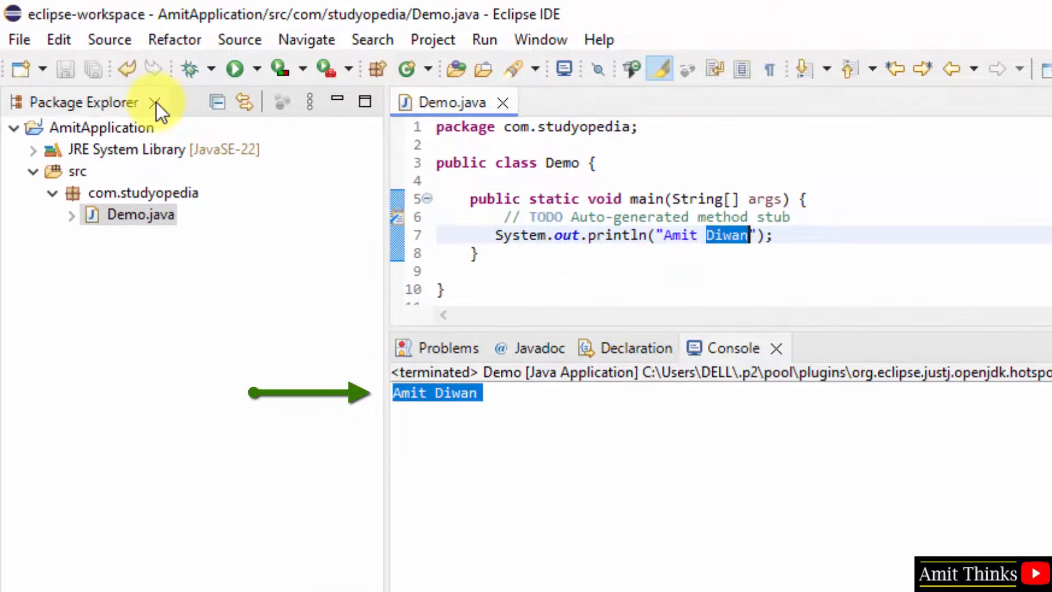
drag(629, 235, 734, 235)
click(775, 235)
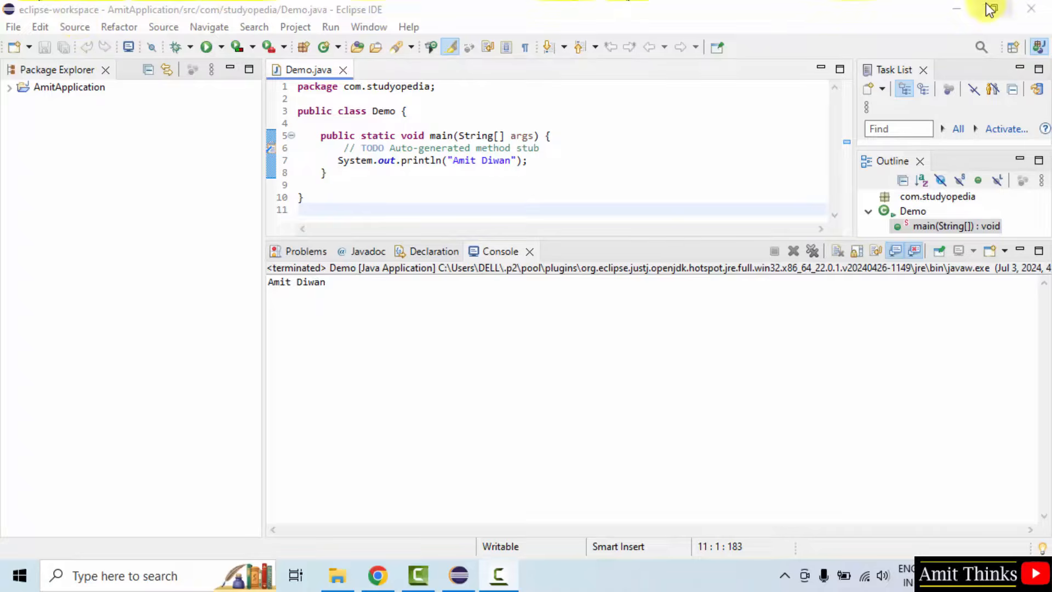
- Switch to File Explorer and open the AmitApplication project folder in C:\Users\DELL\eclipse-workspace
click(957, 9)
double_click(14, 44)
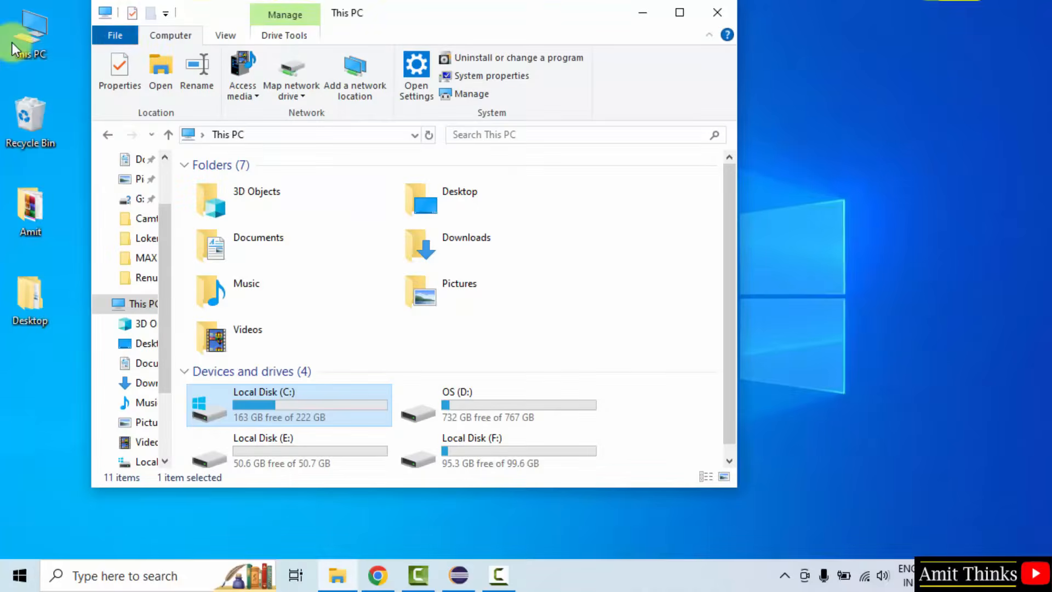
click(680, 12)
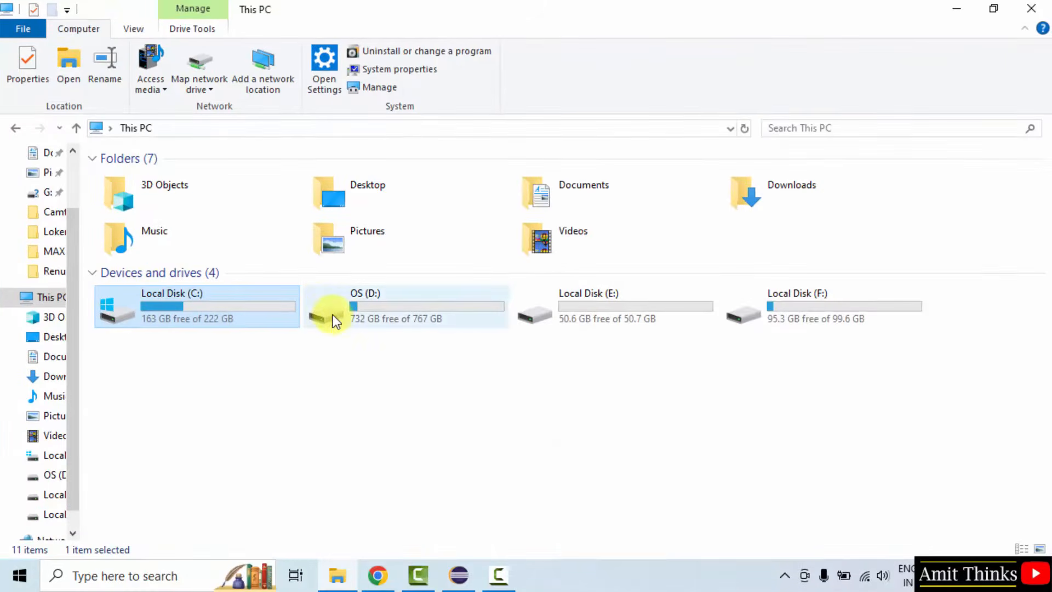
double_click(203, 308)
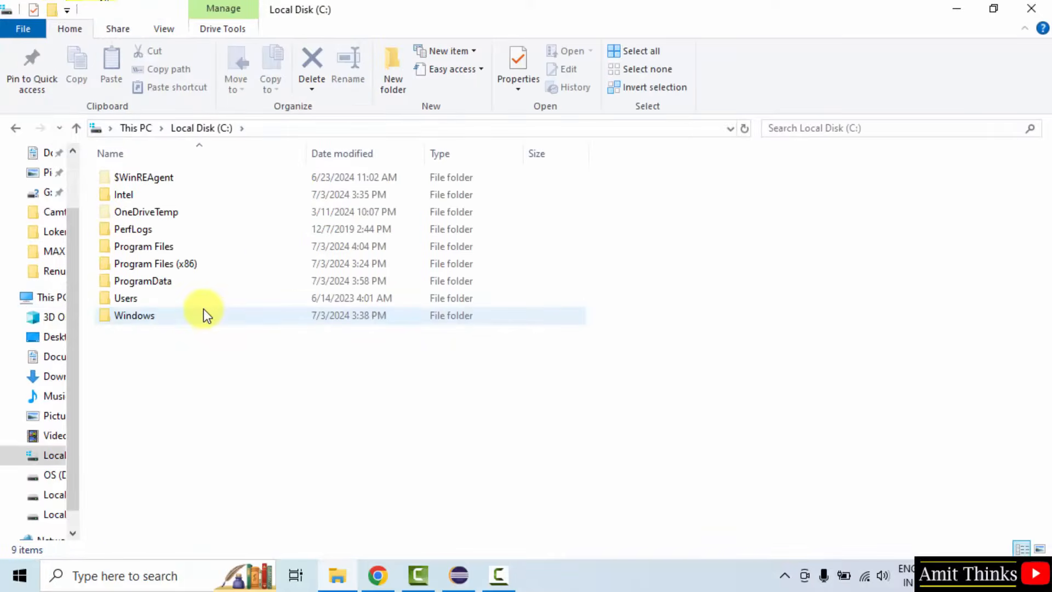
double_click(143, 300)
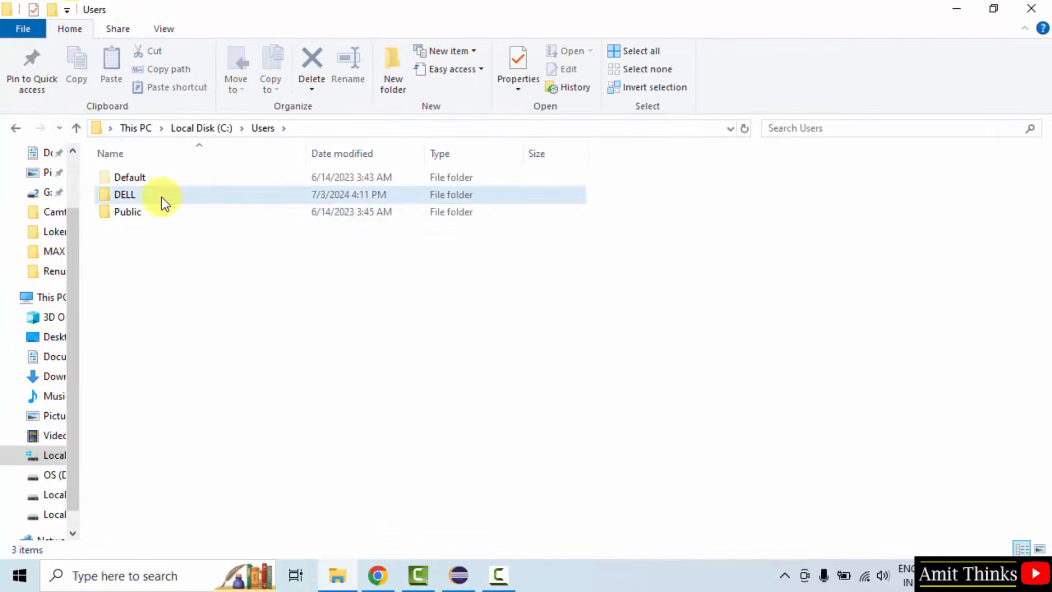
double_click(163, 201)
scroll(195, 411, down, 1)
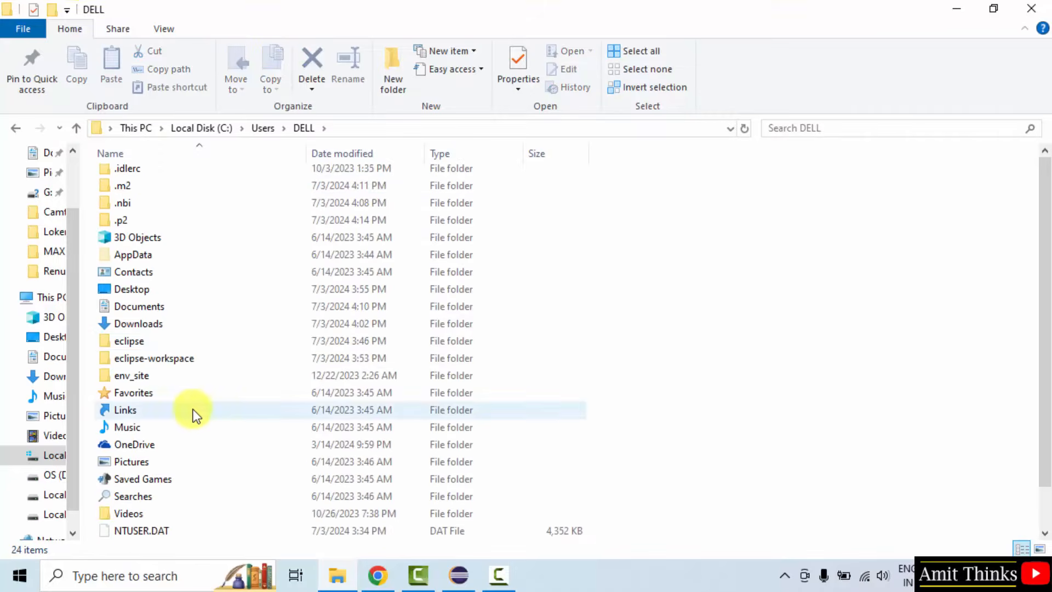
double_click(186, 359)
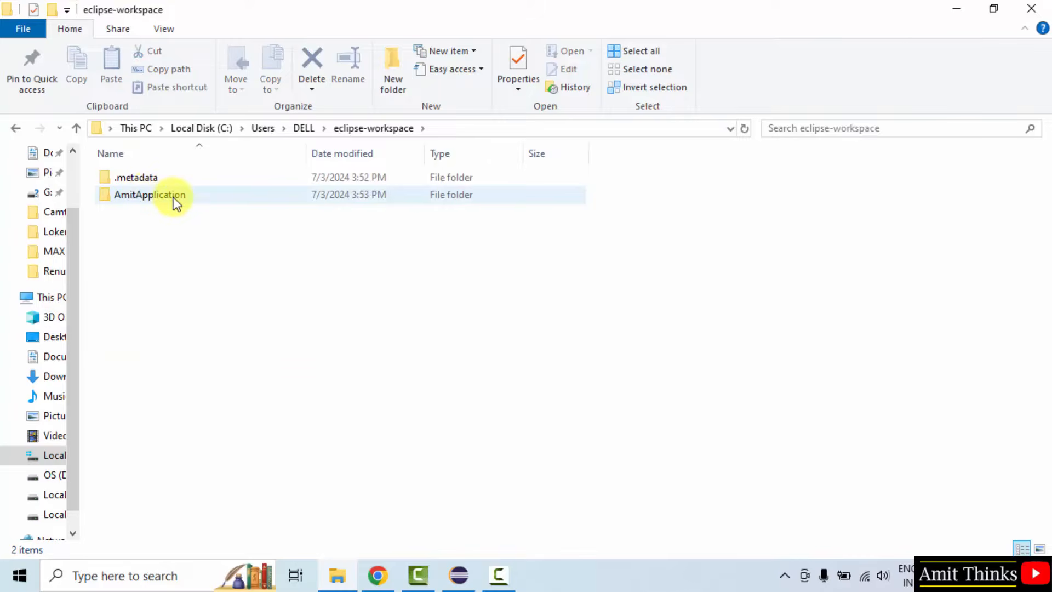
double_click(172, 197)
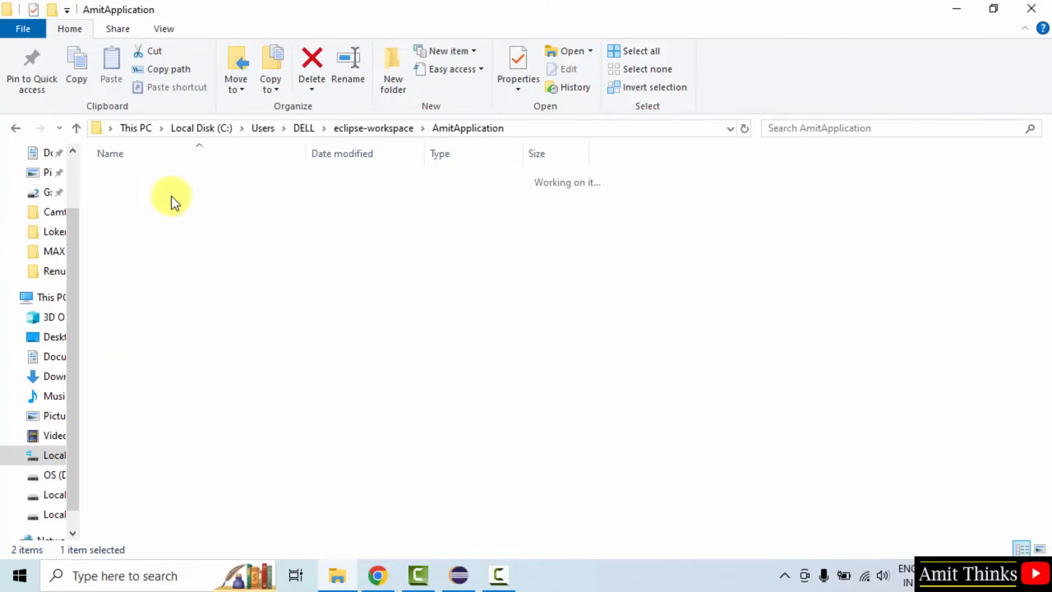
- Switch back to Eclipse and expand AmitApplication, its src folder and the com.studyopedia package in the project tree
click(459, 578)
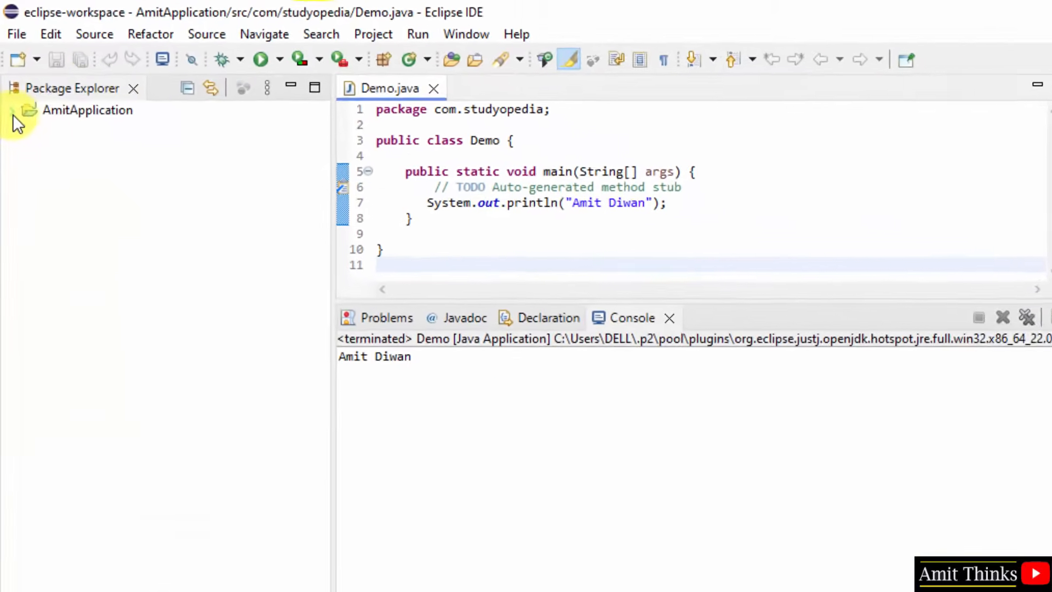
click(9, 87)
click(33, 172)
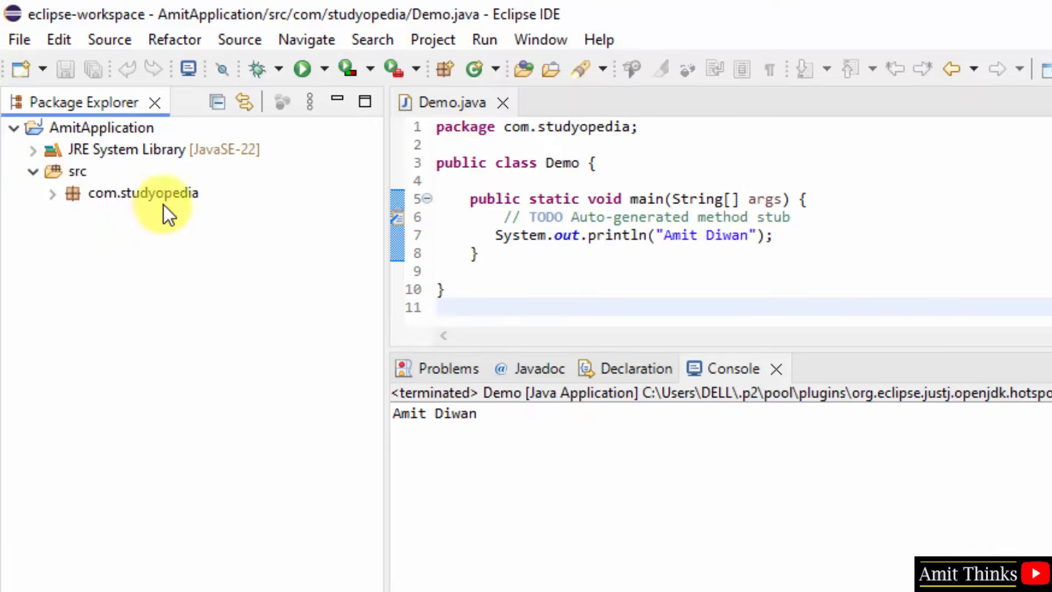
click(53, 193)
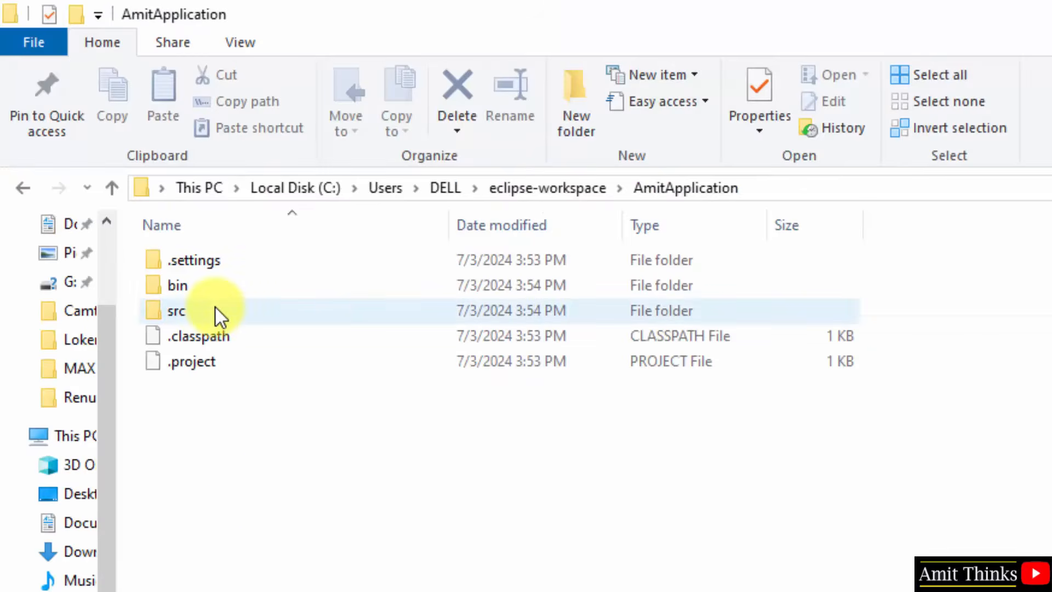
- In File Explorer, open the project's src\com\studyopedia folder and select Demo.java
click(215, 307)
double_click(215, 307)
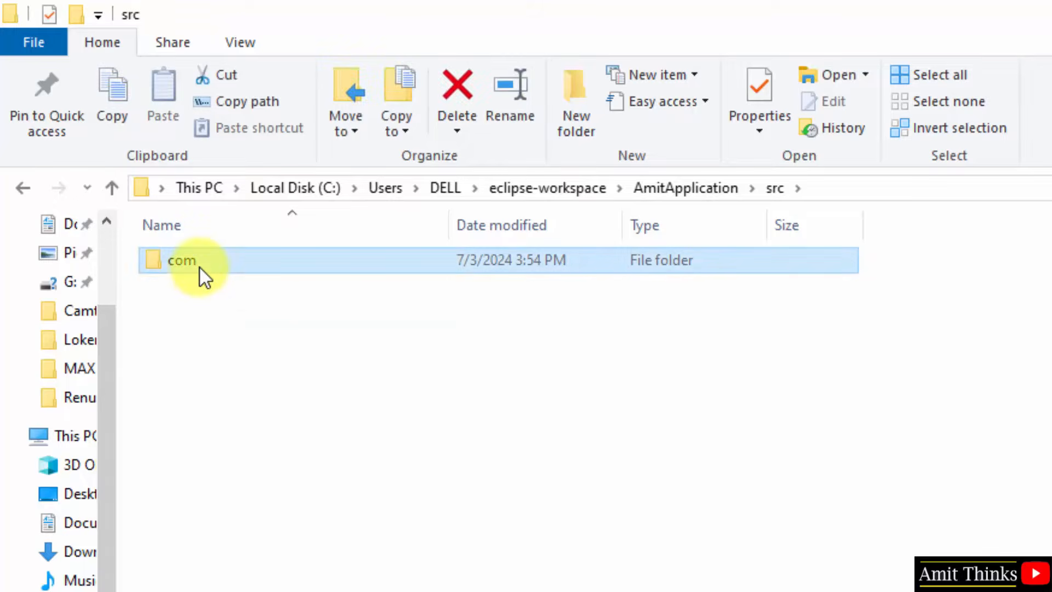
double_click(199, 267)
double_click(200, 268)
click(206, 269)
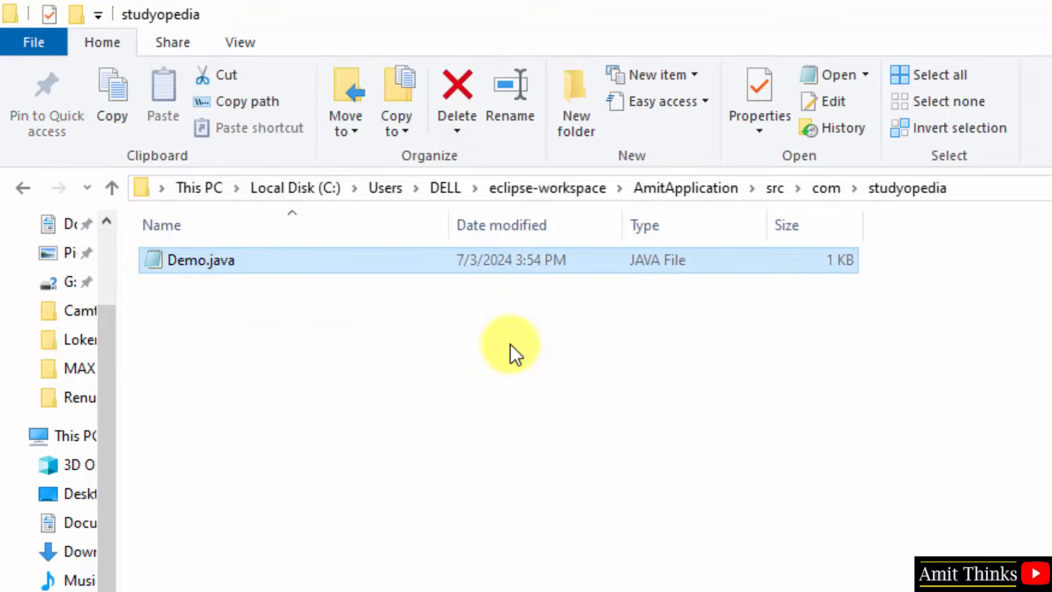
- Open Demo.java for editing in Notepad, move its window higher, and compare its code with the Eclipse editor
right_click(419, 263)
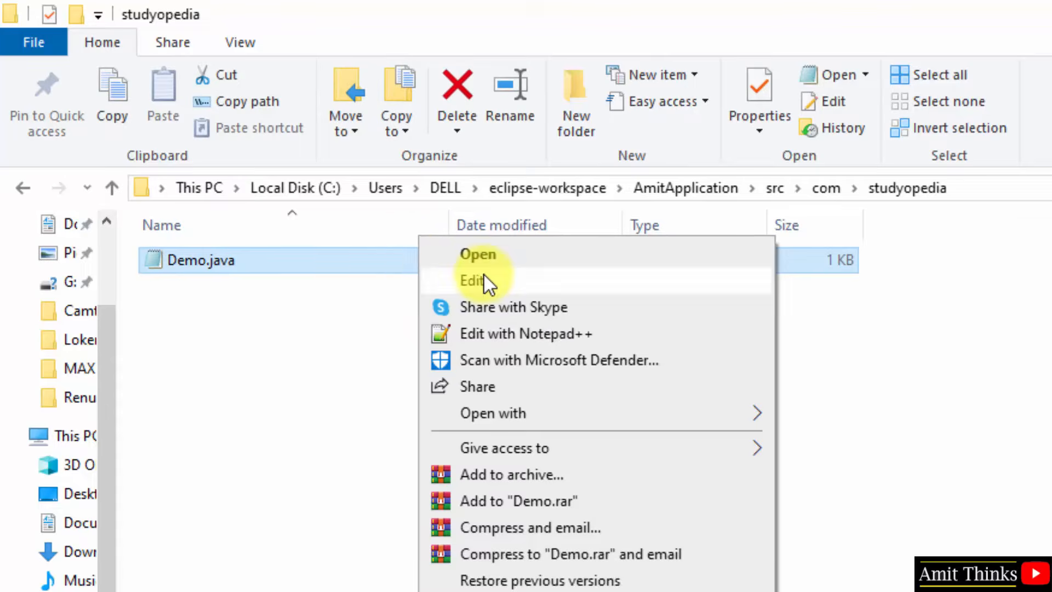
click(425, 280)
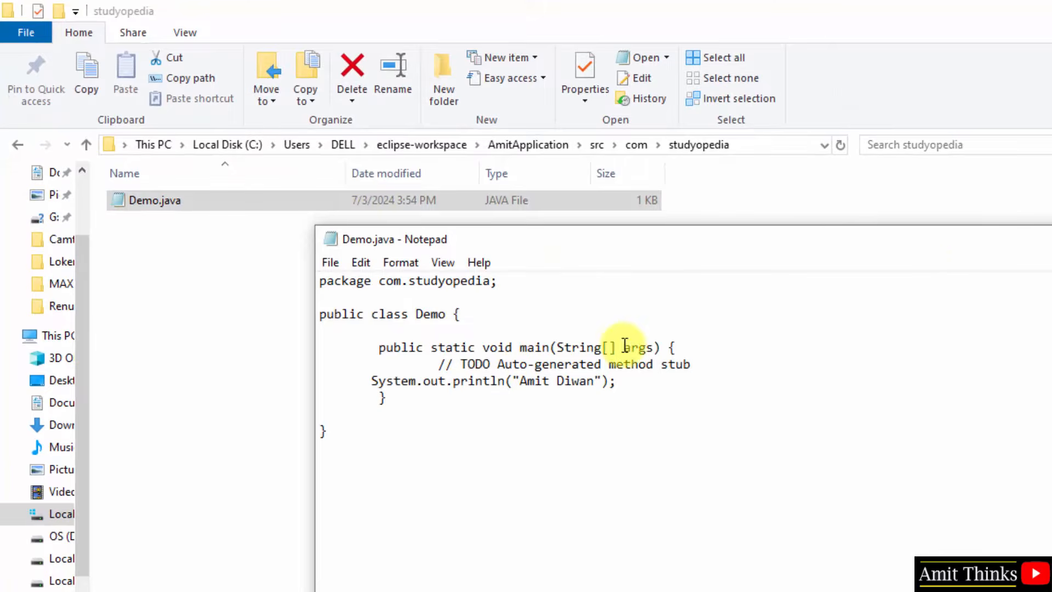
drag(959, 251, 879, 49)
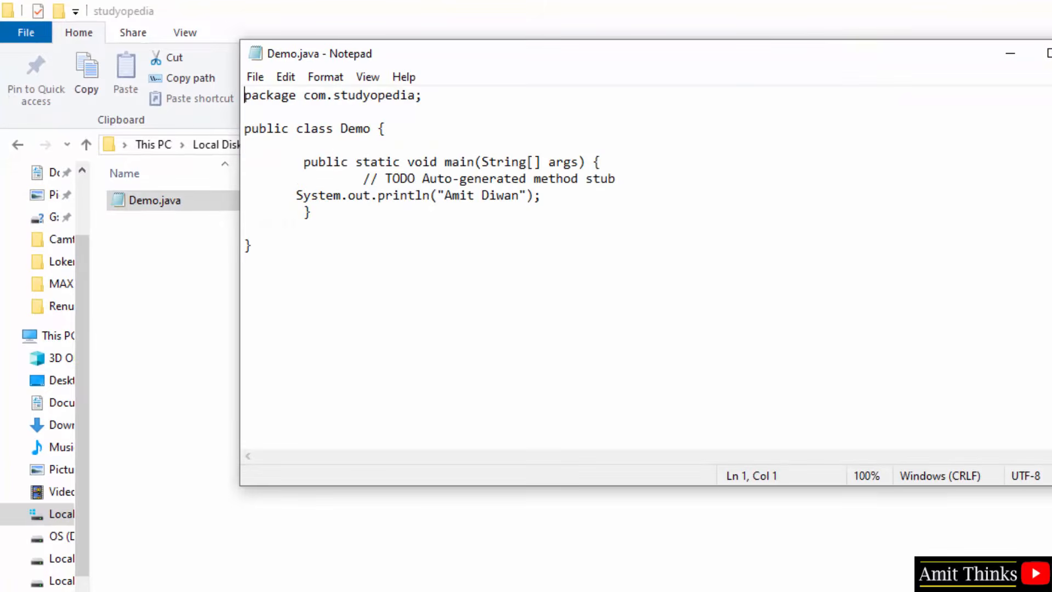
click(434, 211)
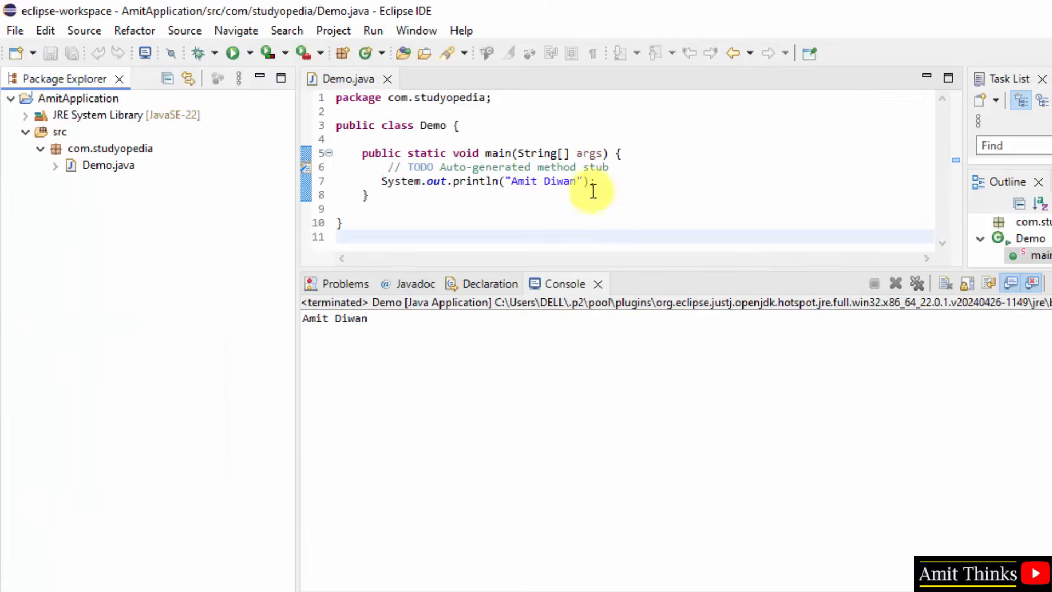